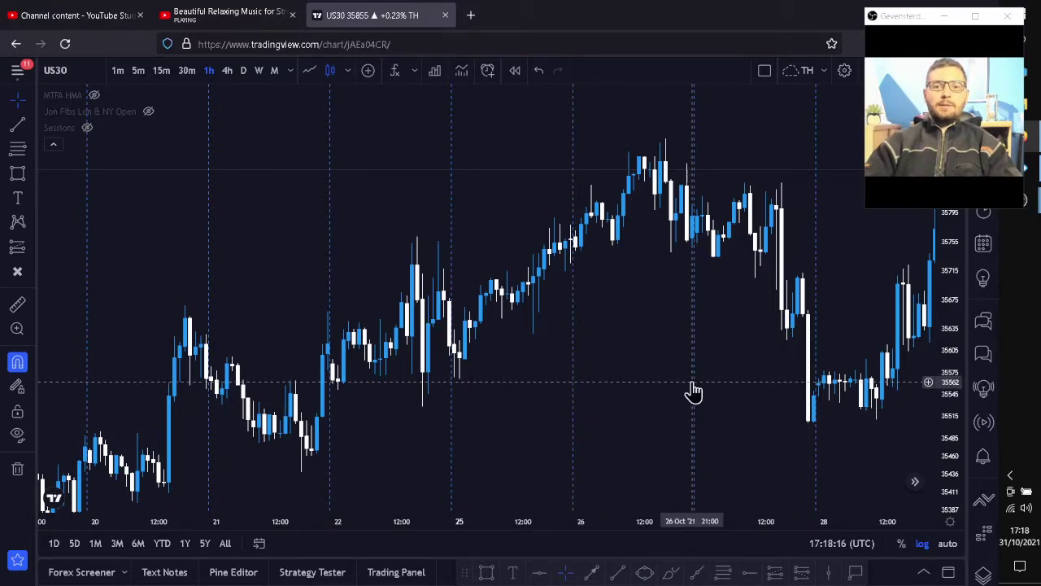
Step: Pan and zoom the hourly US30 chart to frame the 19–22 October candles
drag(681, 387, 469, 383)
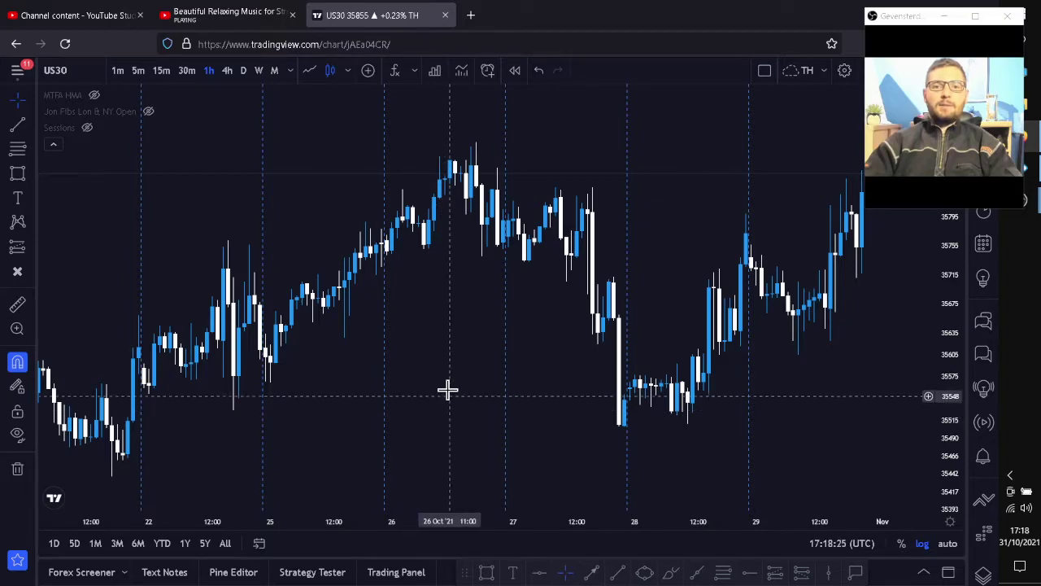
drag(427, 399, 484, 374)
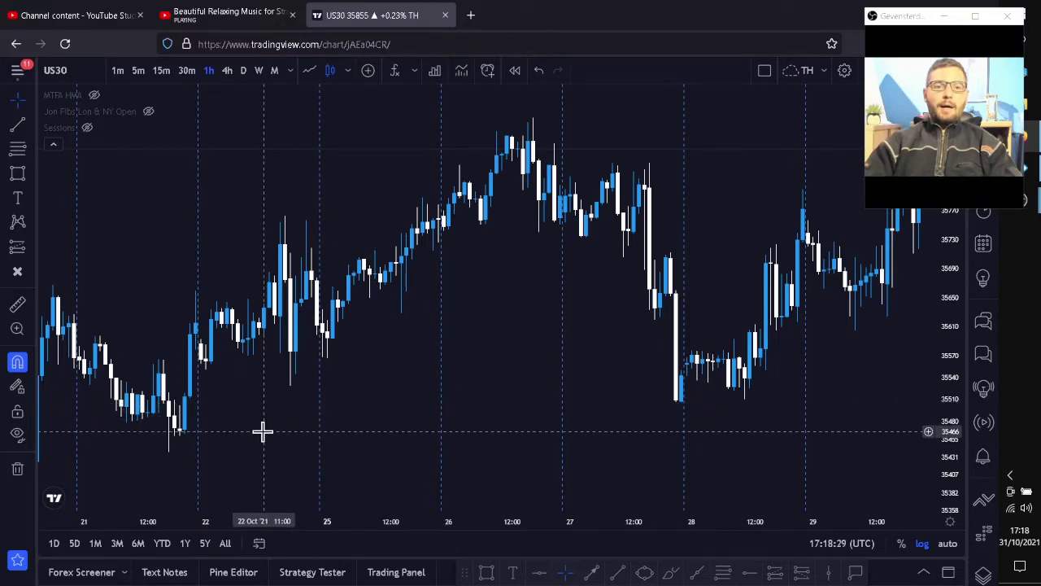
drag(311, 428, 799, 289)
drag(502, 423, 569, 444)
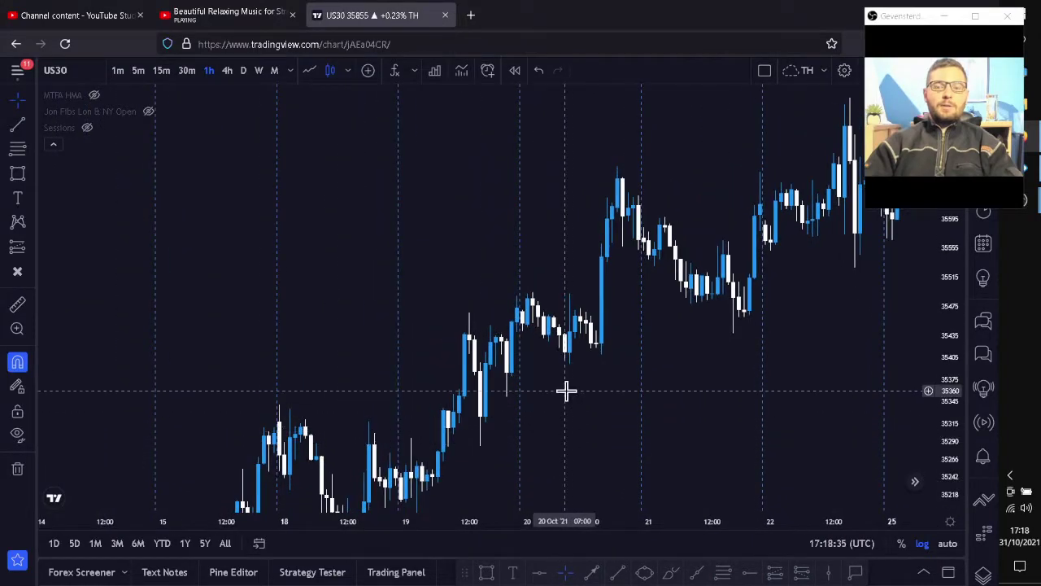
scroll(534, 370, up, 1)
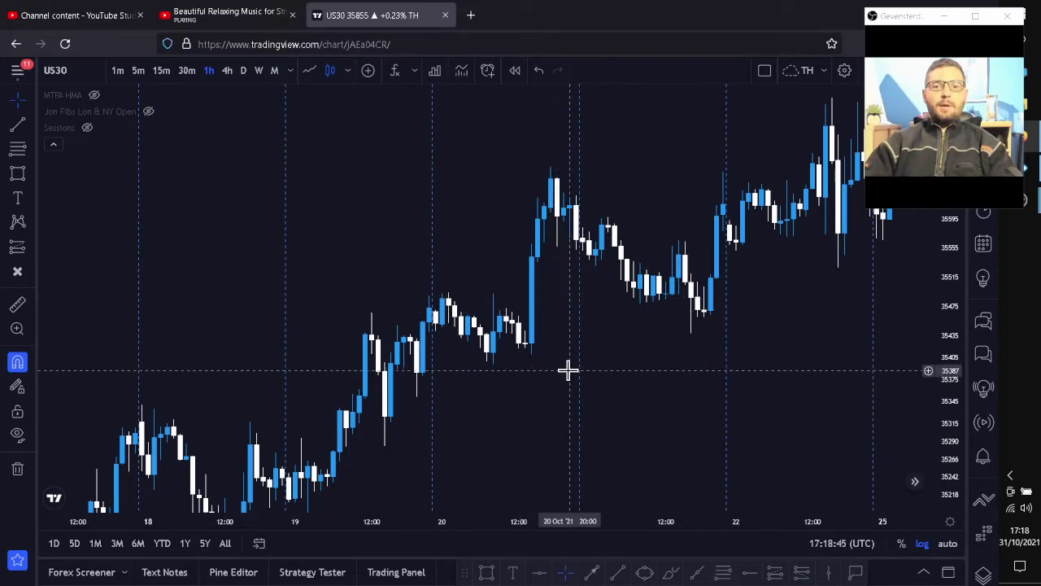
drag(569, 383, 473, 385)
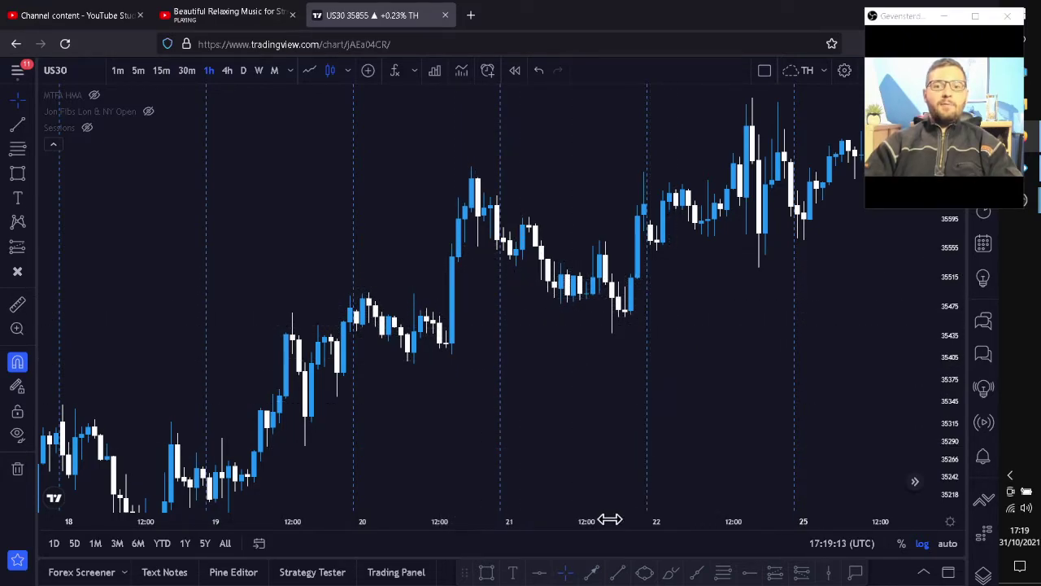
Step: Draw a trial trend line from below the 20 Oct candles to the 22 Oct high, then delete it
click(591, 573)
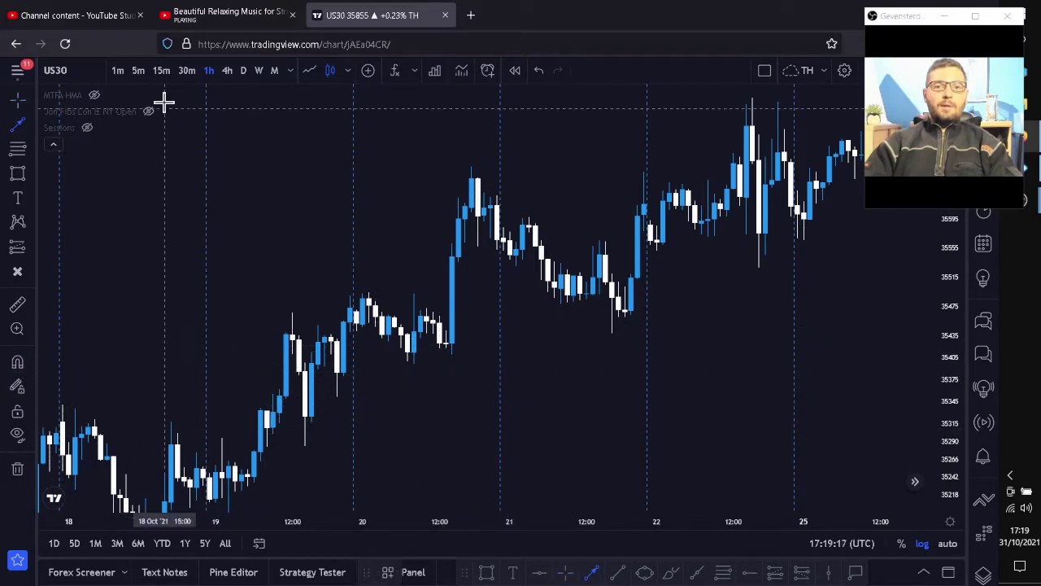
click(476, 432)
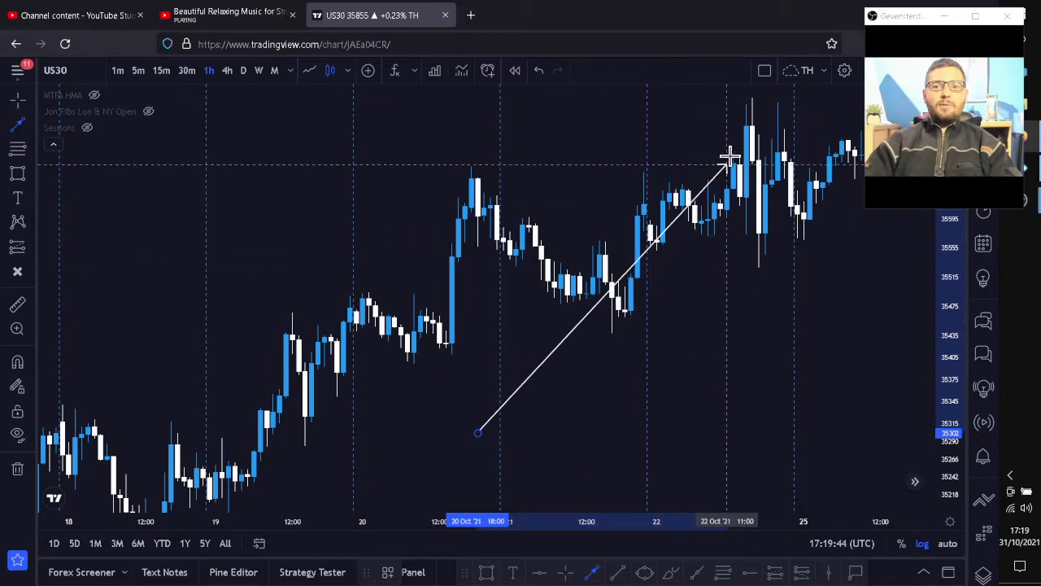
click(756, 103)
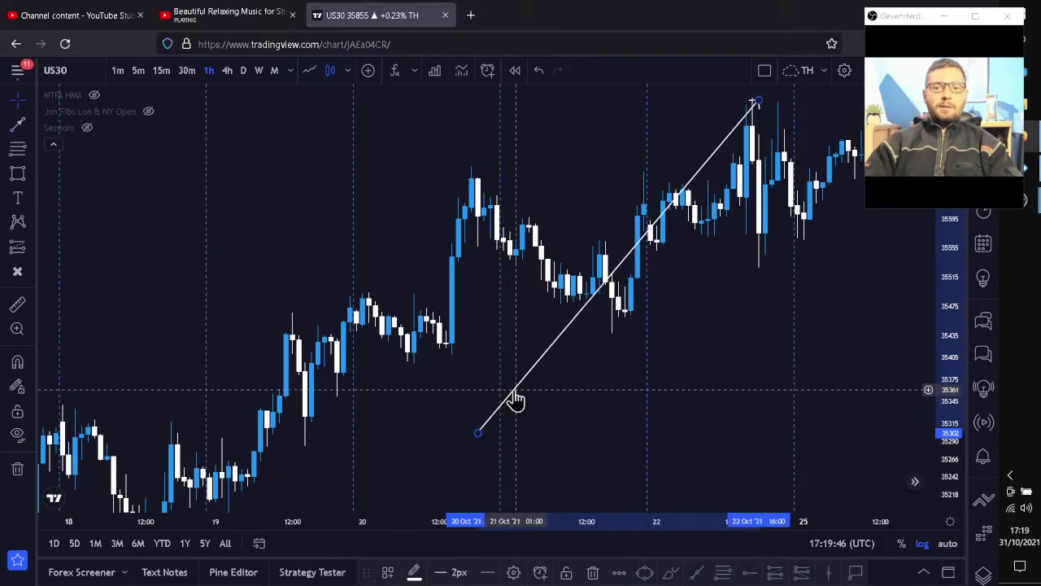
click(594, 574)
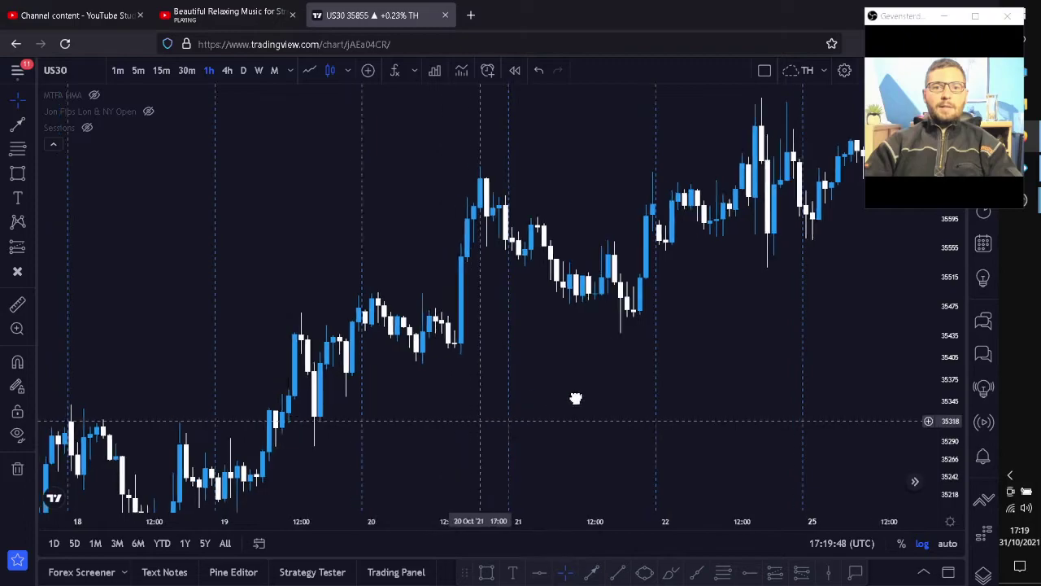
Step: Zoom in on the 19–22 Oct candles and turn on magnet mode
scroll(453, 339, up, 3)
drag(450, 325, 486, 415)
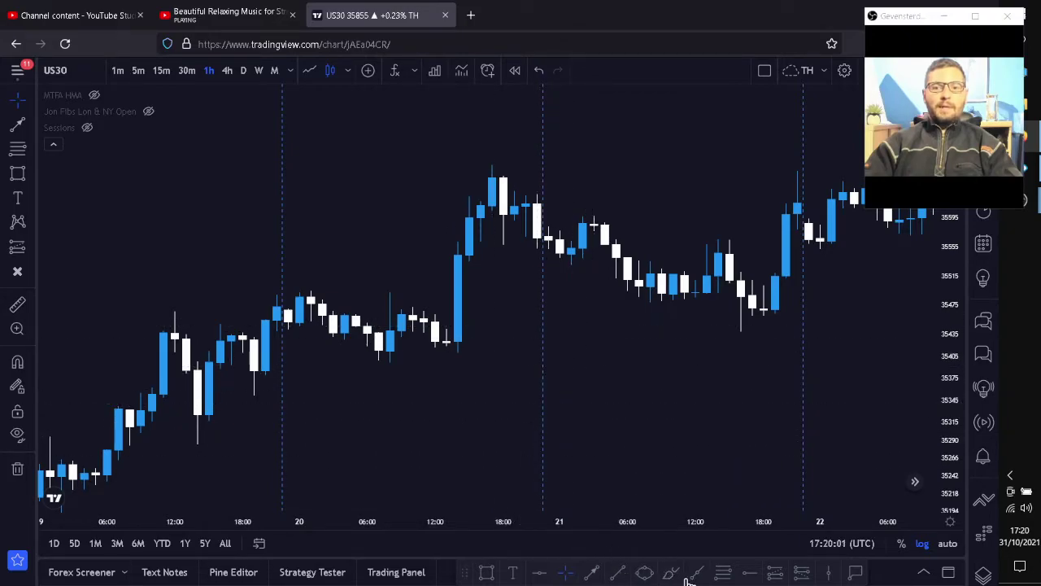
click(18, 363)
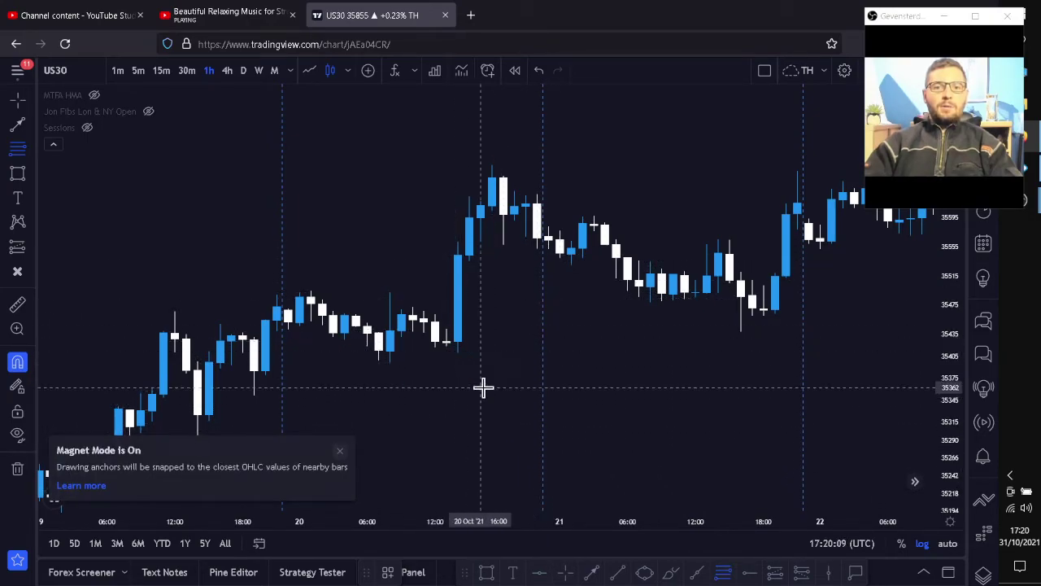
Step: Draw a Fib retracement to the rally candle's high, then select and delete it
click(460, 244)
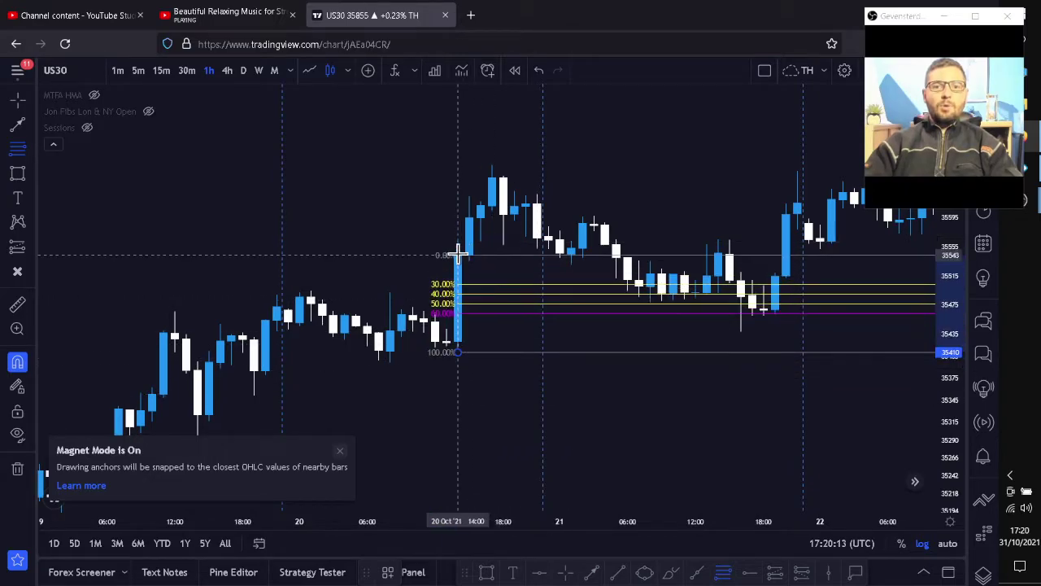
click(520, 441)
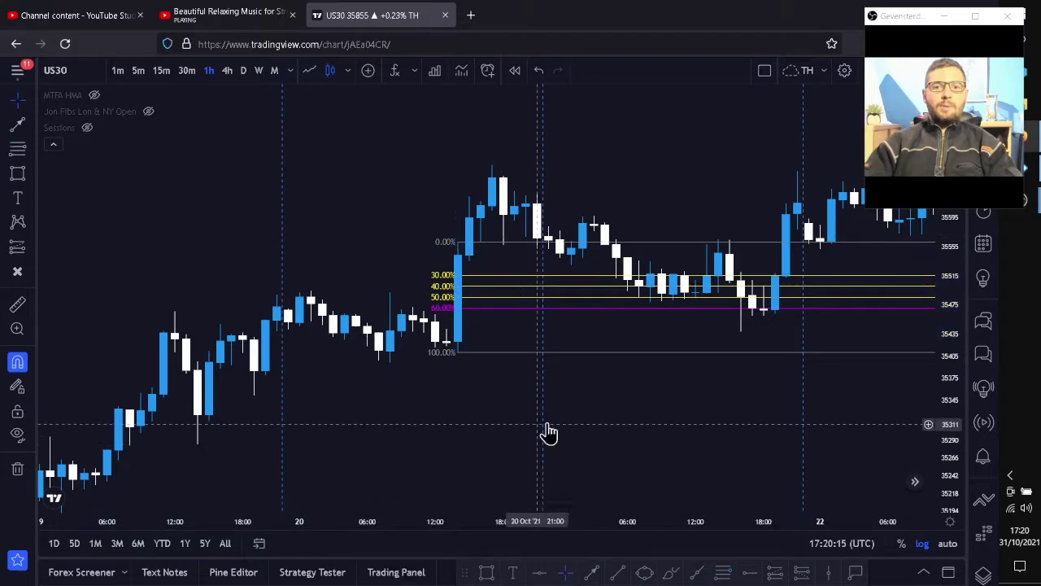
drag(618, 393, 535, 406)
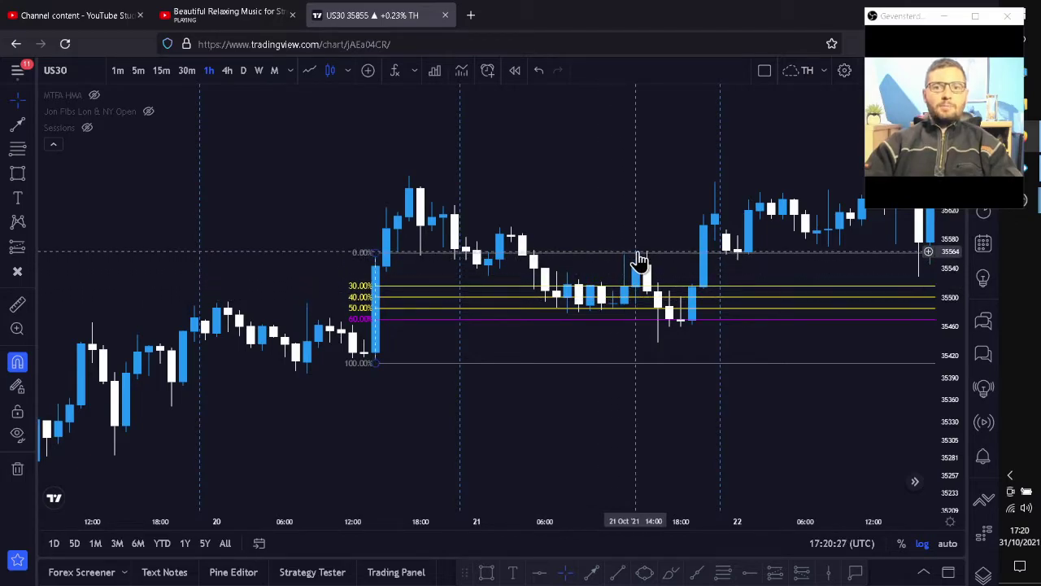
click(425, 329)
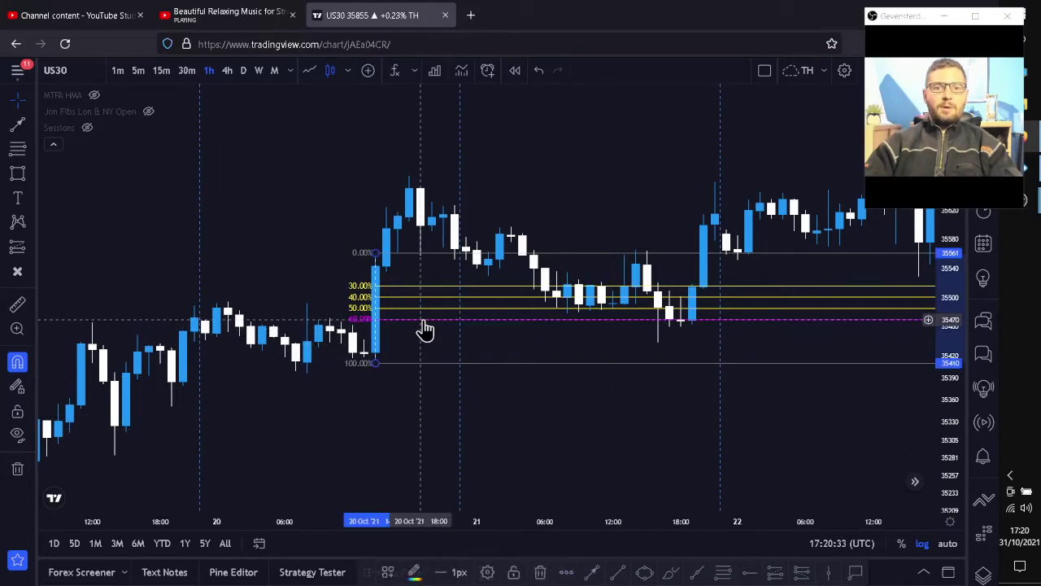
click(552, 573)
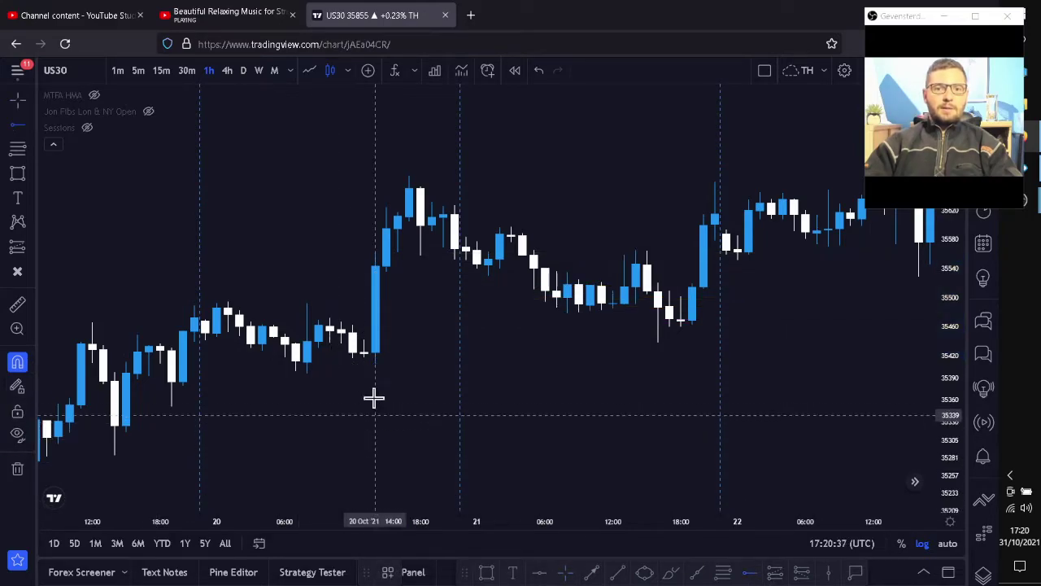
click(365, 338)
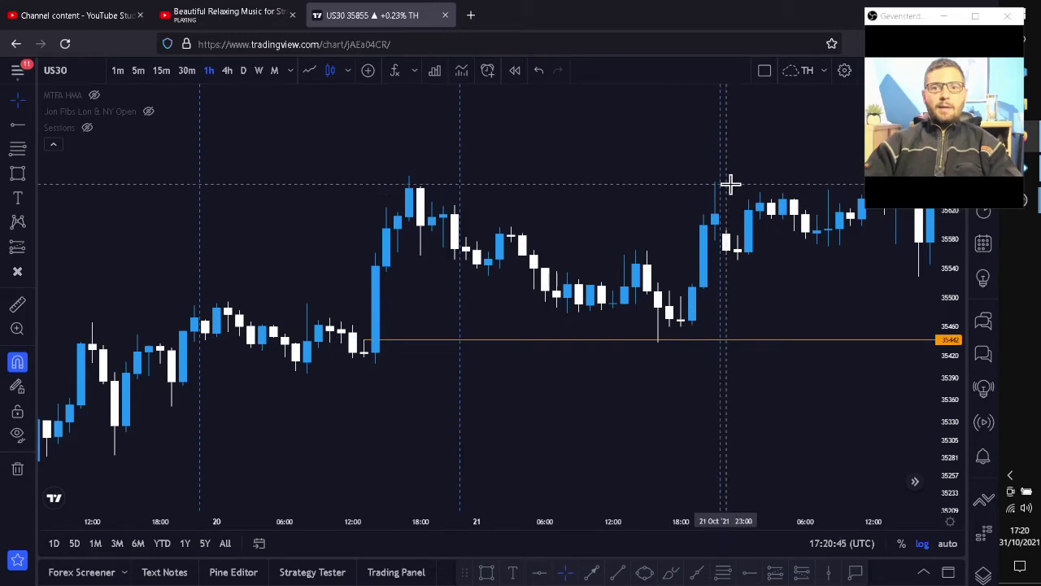
drag(686, 363, 372, 405)
scroll(680, 412, down, 3)
scroll(483, 428, down, 2)
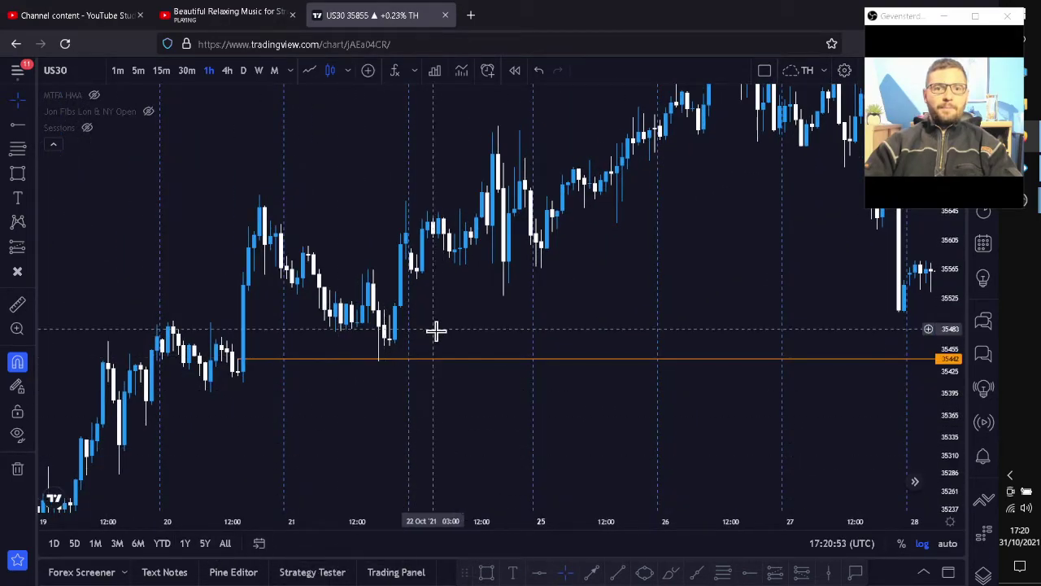
click(451, 360)
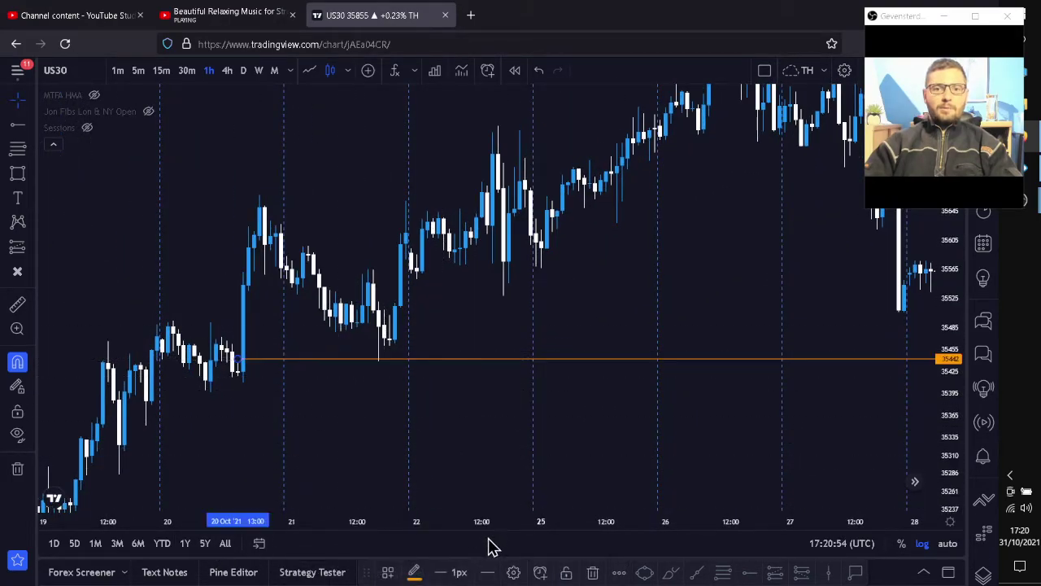
click(593, 574)
drag(627, 305, 536, 337)
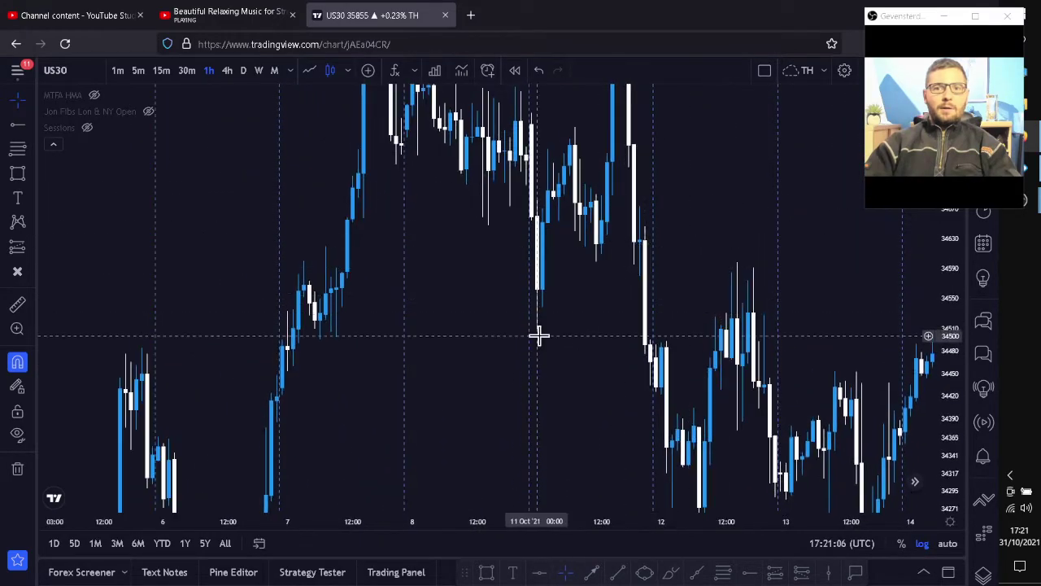
Step: Draw a green rectangle zone from about 34590 down to 34480 on the 8–14 Oct candles
scroll(537, 337, up, 3)
drag(560, 295, 390, 255)
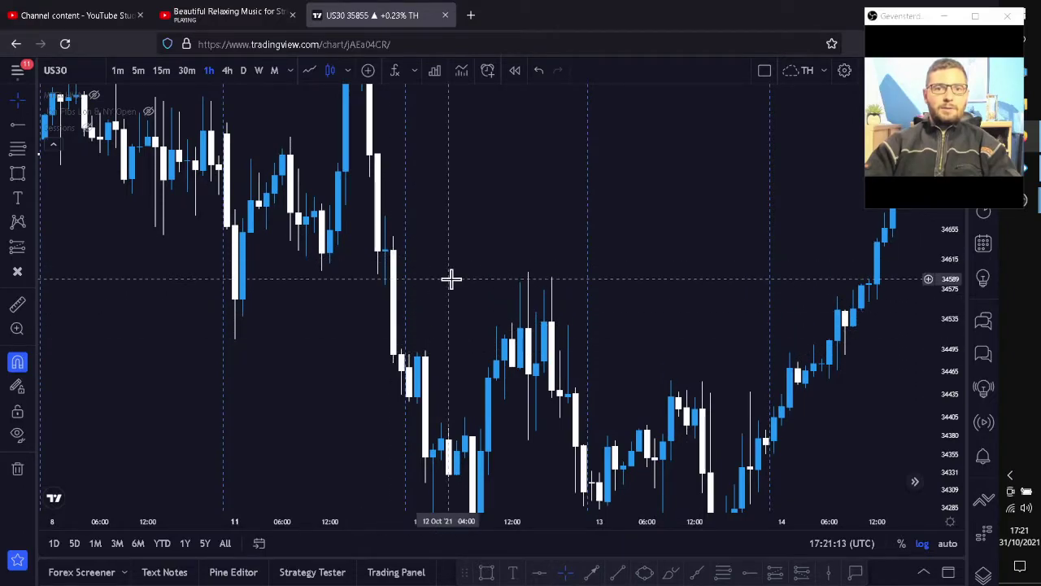
drag(448, 279, 399, 302)
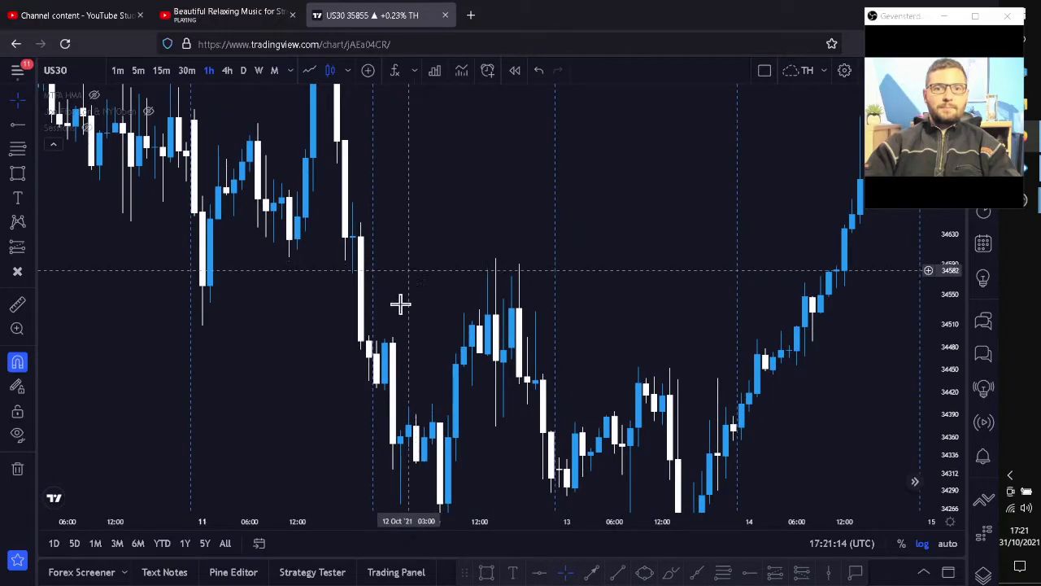
click(488, 572)
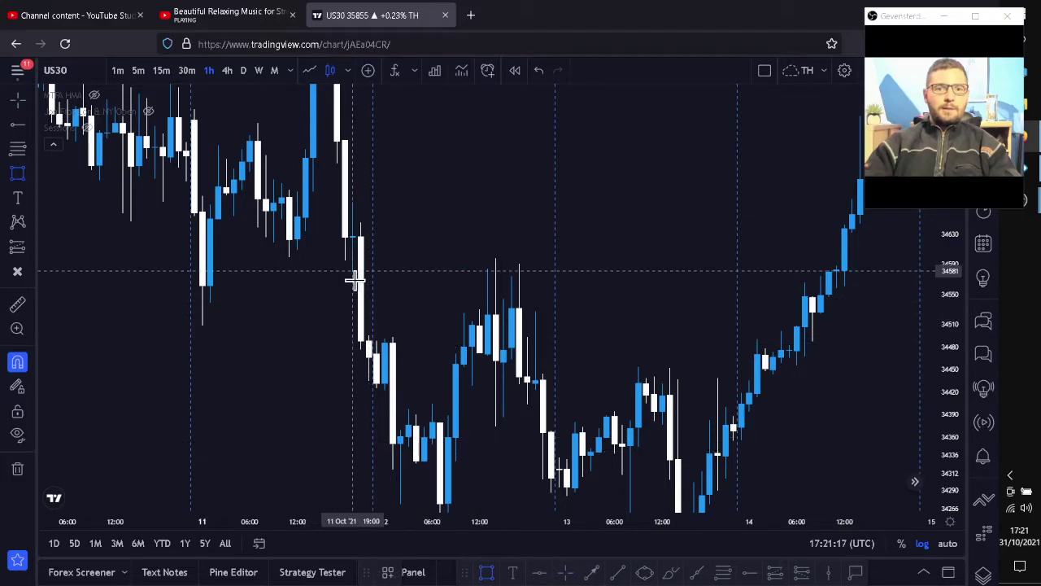
mouse_move(356, 279)
mouse_down()
mouse_move(356, 314)
mouse_move(383, 353)
mouse_move(426, 341)
mouse_move(359, 358)
mouse_move(368, 358)
mouse_move(366, 340)
mouse_move(350, 353)
mouse_move(400, 349)
mouse_up()
Step: Remove the green zone with the trash tool and shift the chart toward later dates
click(472, 192)
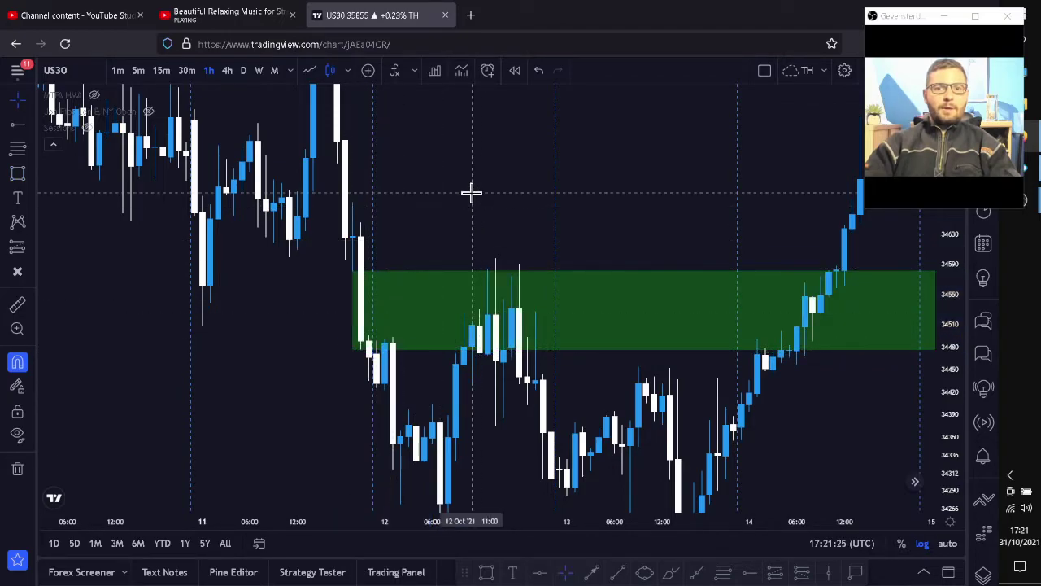
drag(347, 249, 366, 189)
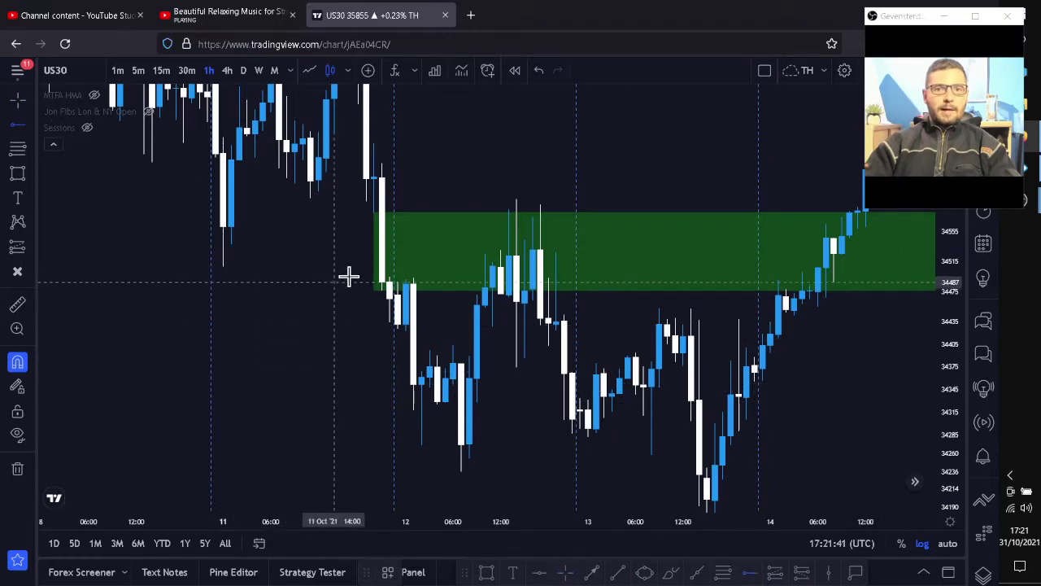
click(376, 231)
click(502, 135)
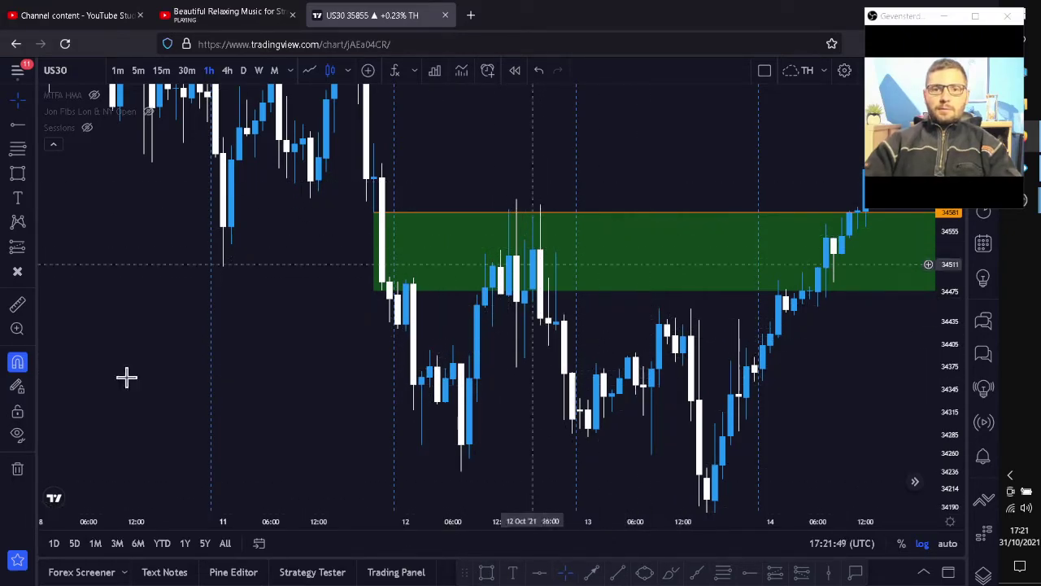
click(17, 467)
drag(290, 379, 276, 406)
Step: Pan the hourly chart across 15–19 Oct and switch US30 to 5-minute candles
scroll(790, 344, down, 3)
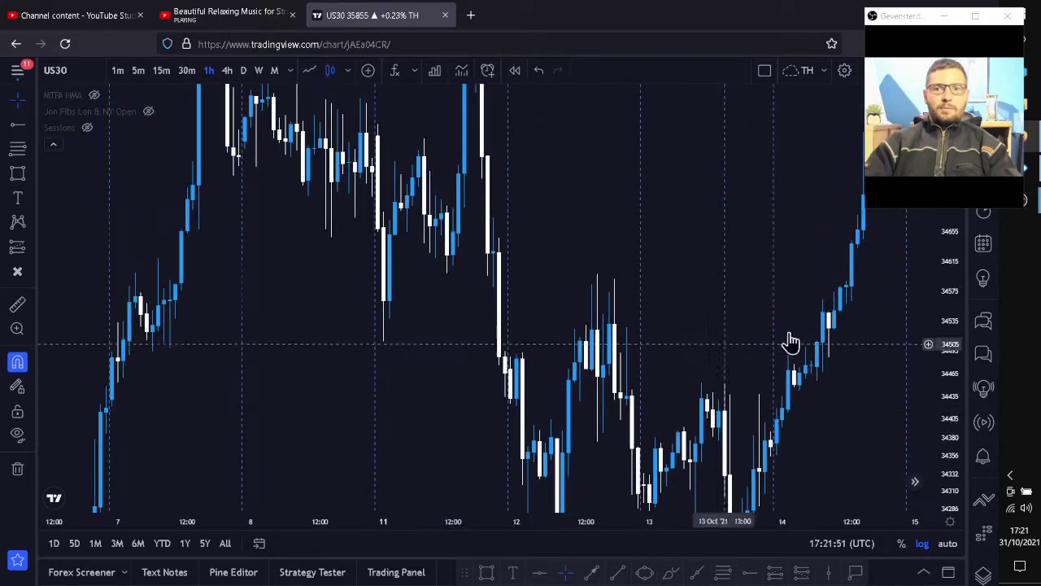
drag(960, 249, 950, 472)
drag(600, 186, 223, 223)
drag(691, 369, 343, 406)
drag(551, 328, 457, 352)
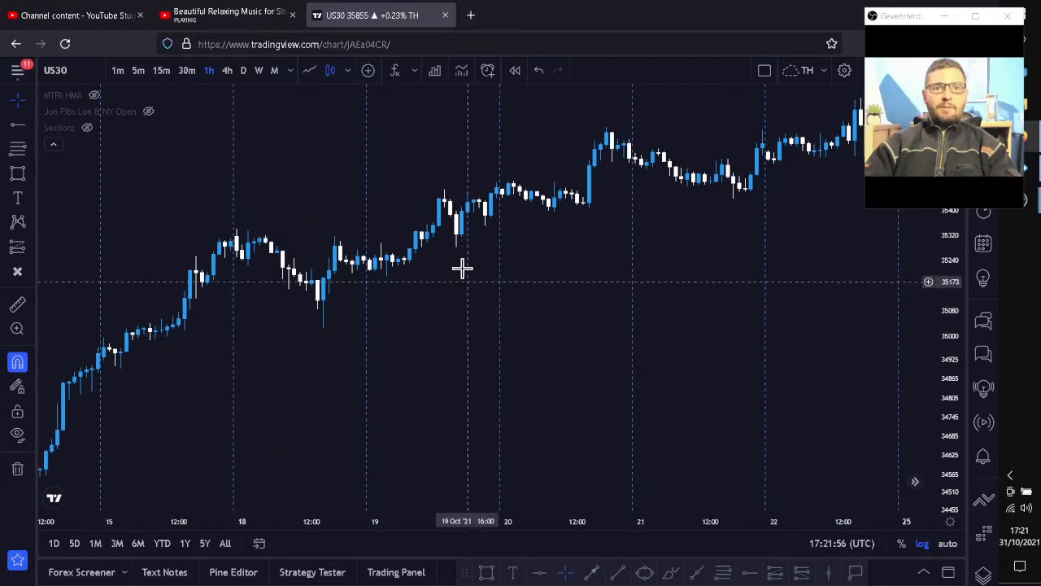
mouse_move(149, 99)
click(139, 71)
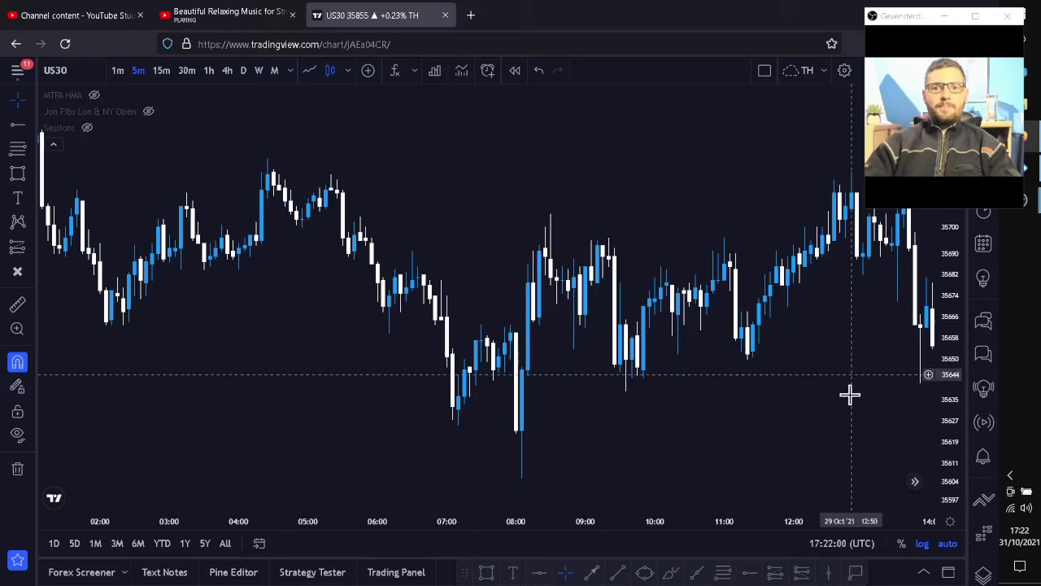
Step: Pan the 5-minute chart back to the 28 Oct session around the 14:30 breakout
drag(850, 395, 619, 304)
drag(465, 456, 648, 428)
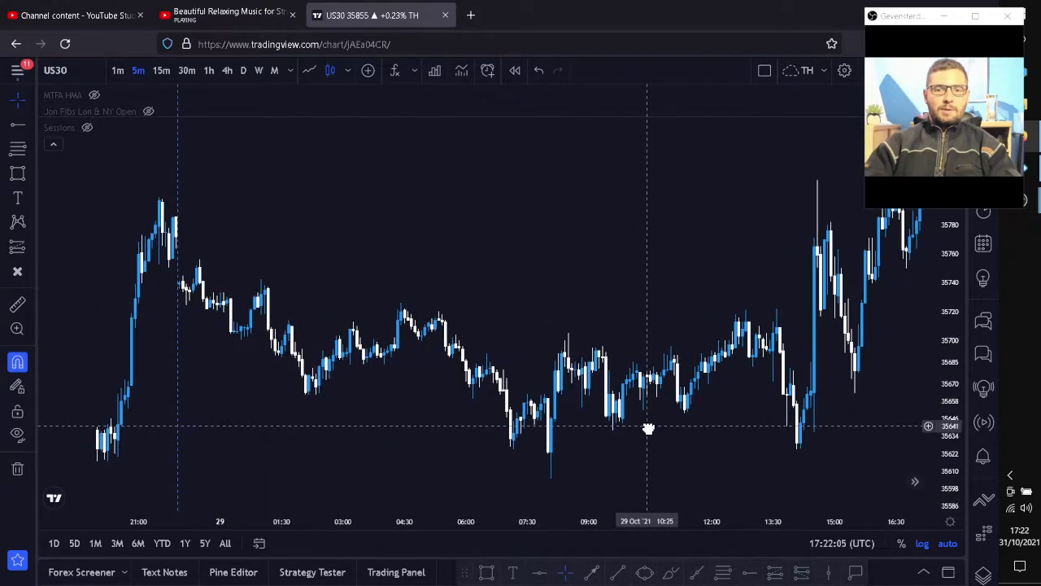
drag(391, 442, 613, 407)
drag(451, 414, 587, 415)
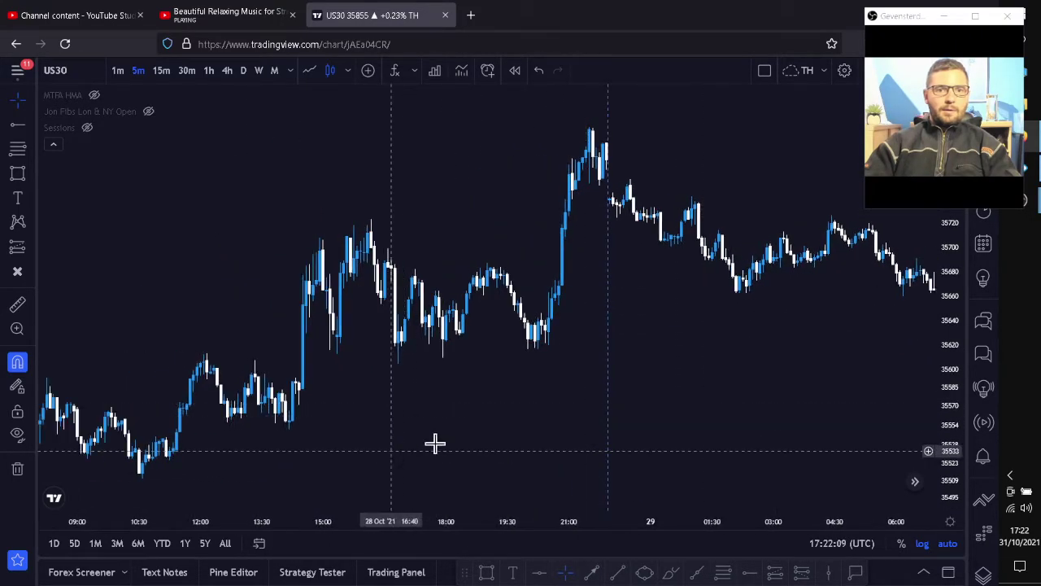
drag(524, 435, 773, 395)
drag(546, 398, 644, 391)
scroll(591, 410, up, 5)
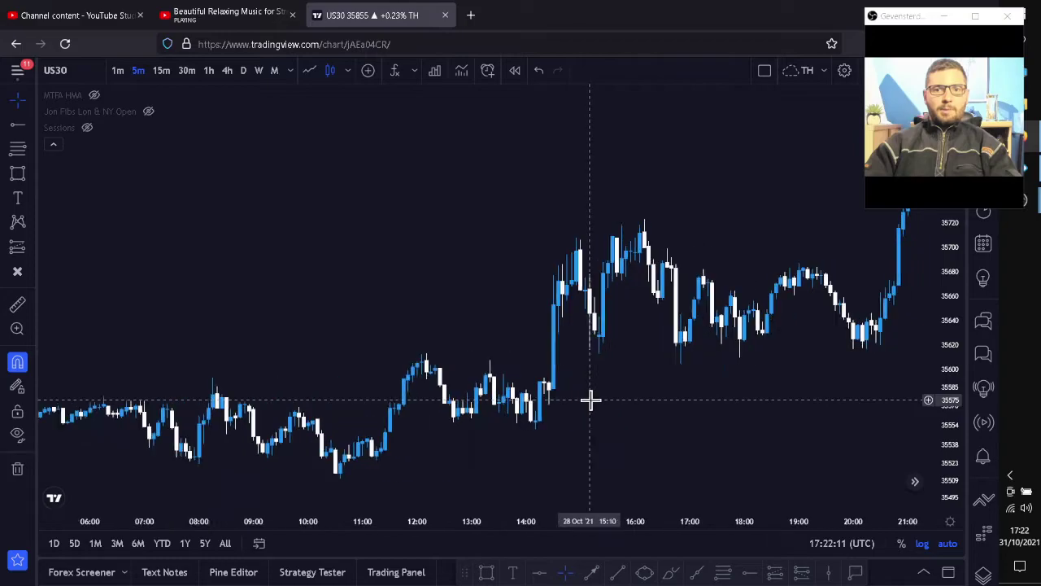
drag(562, 430, 575, 346)
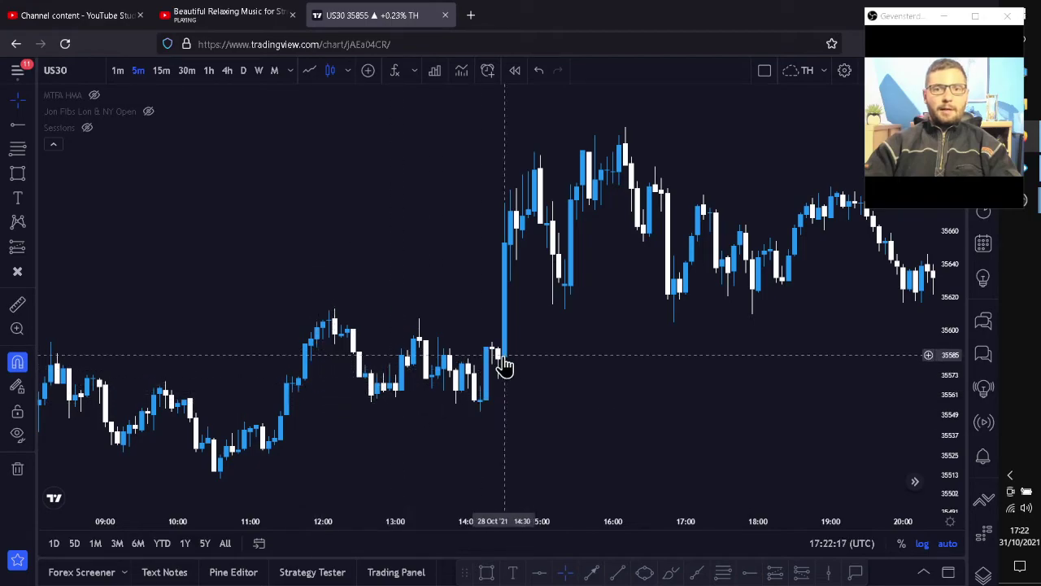
drag(604, 367, 465, 367)
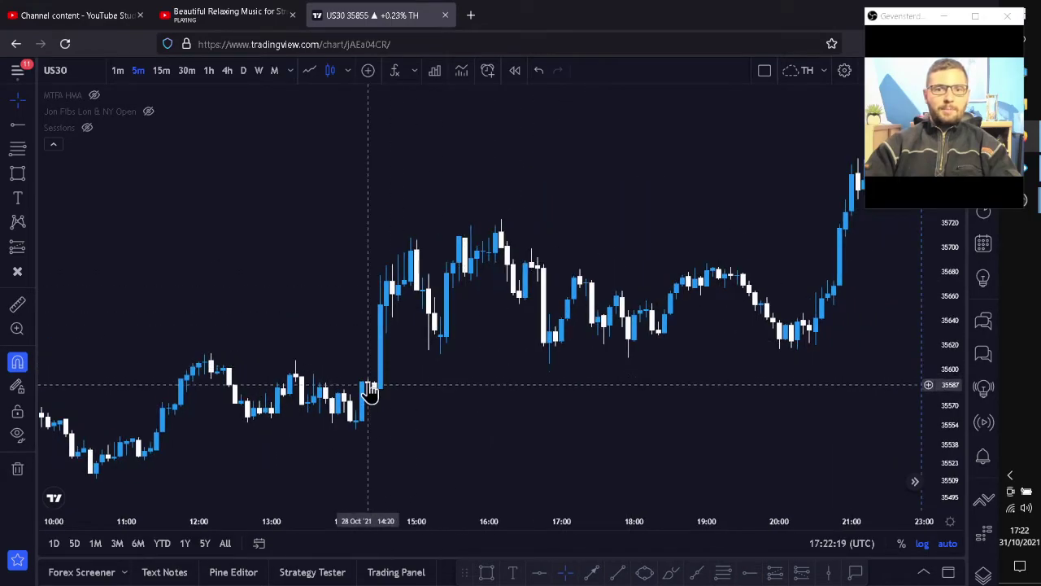
Step: Draw a rectangle from the 14:30 candle up to about 35655 and apply the HOW TO HIGH BUY template
drag(390, 341, 567, 351)
scroll(567, 355, up, 3)
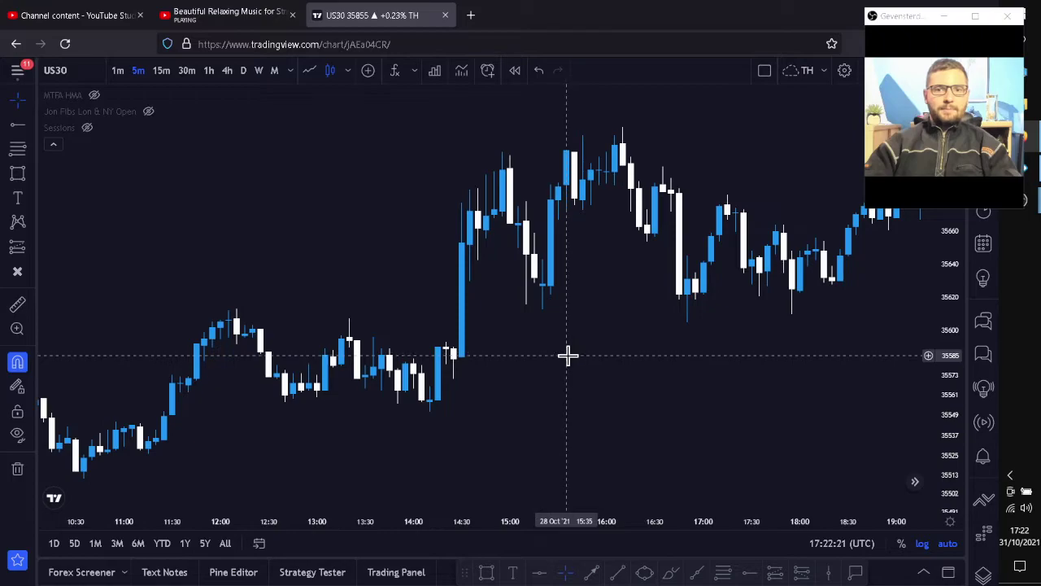
click(488, 572)
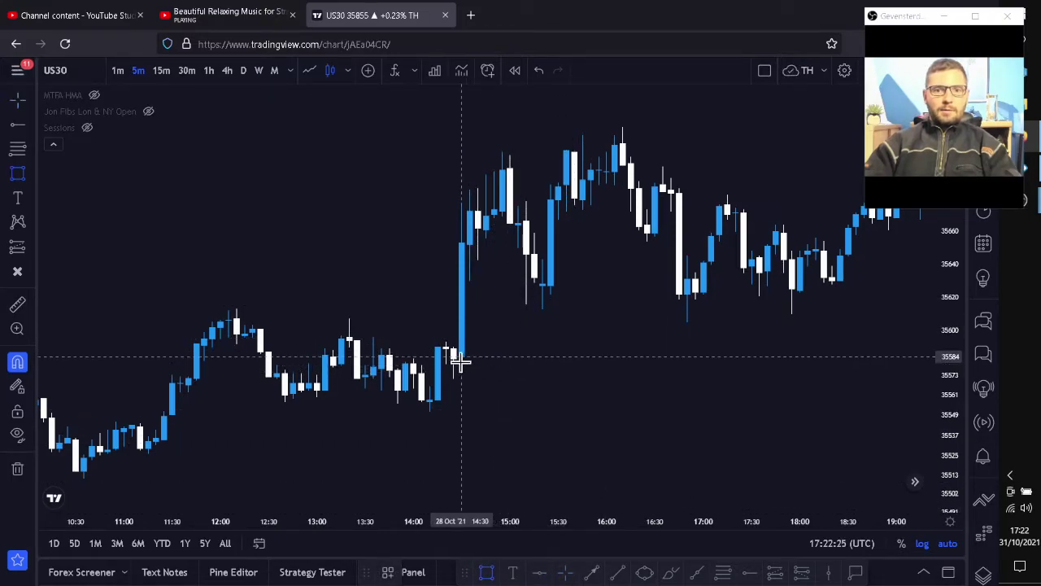
drag(460, 361, 465, 243)
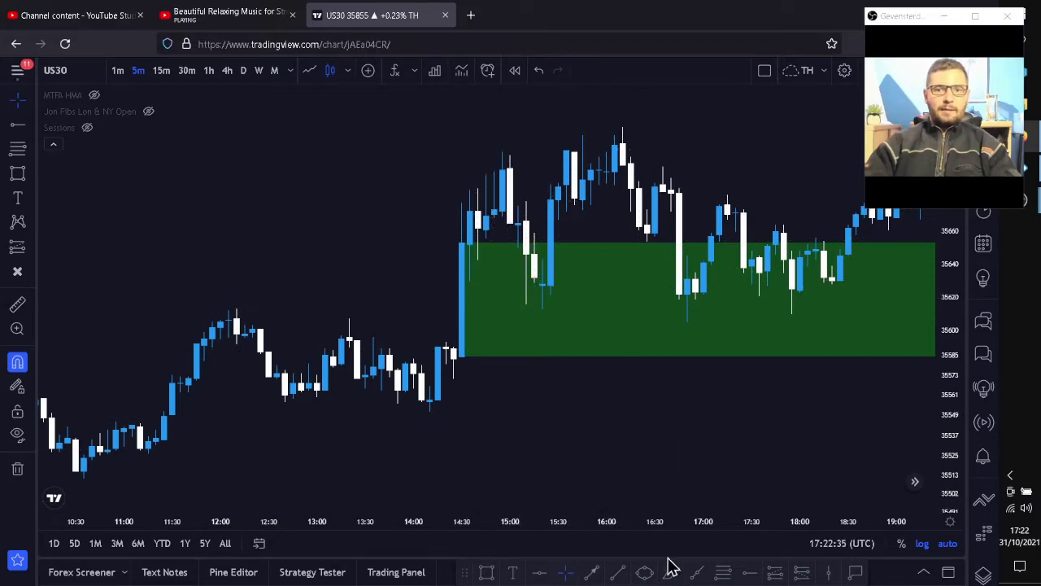
click(390, 574)
click(437, 526)
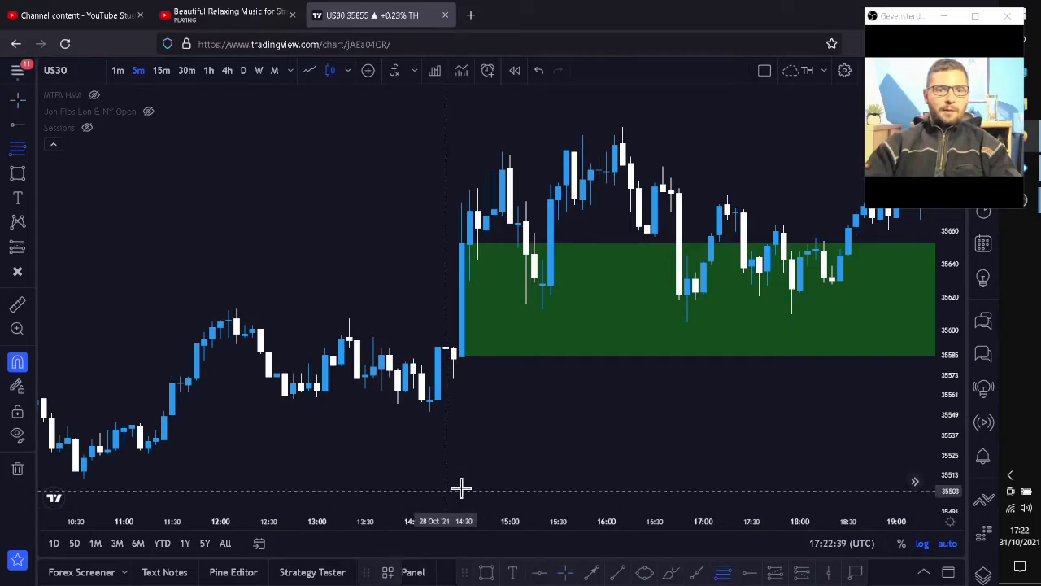
Step: Draw Fib levels from the zone's bottom to its top, showing 0%, 30%, 40%, 50% and 60%
mouse_move(460, 374)
mouse_down()
mouse_move(483, 295)
mouse_move(453, 241)
mouse_up()
click(544, 428)
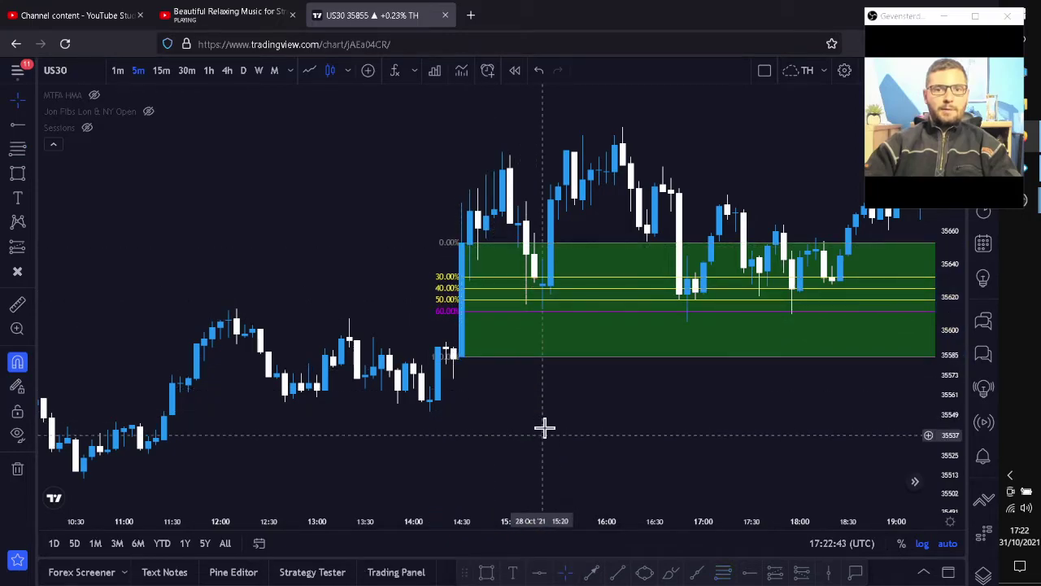
drag(587, 404, 605, 404)
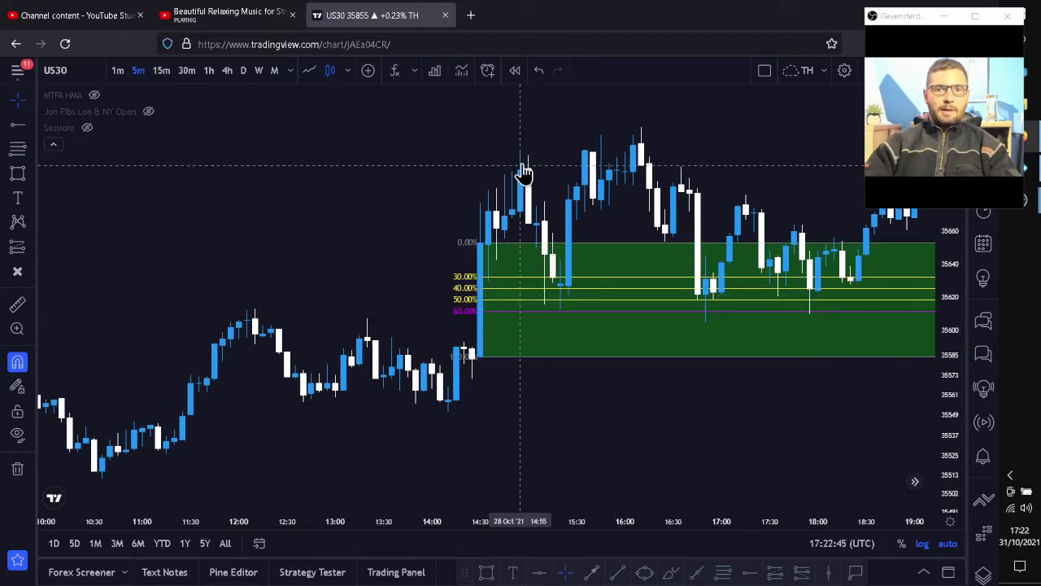
scroll(572, 421, up, 3)
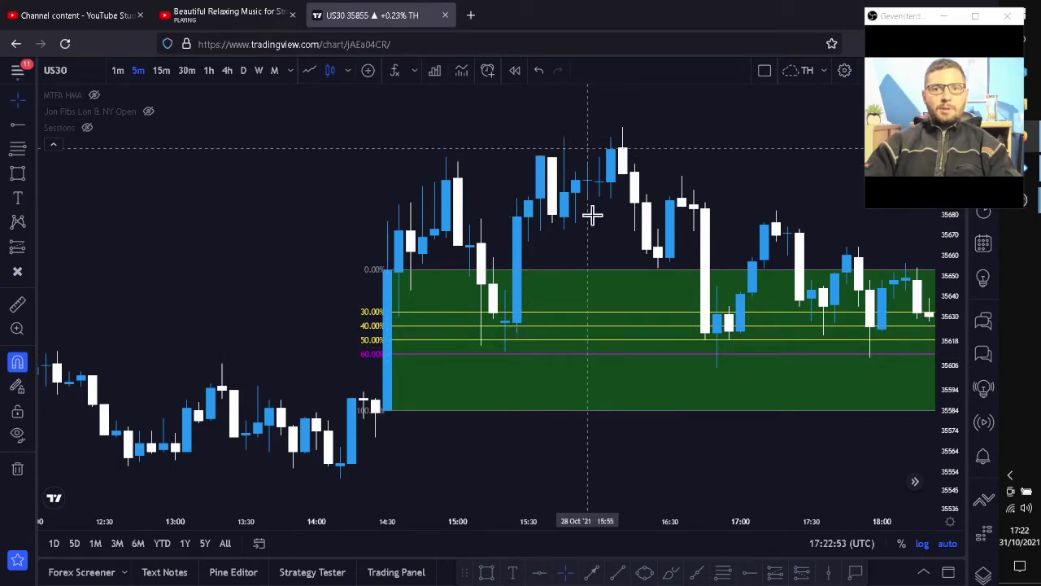
Step: Zoom out and pan right to follow price revisiting the green zone into 29 October
drag(666, 464, 495, 455)
scroll(494, 468, down, 4)
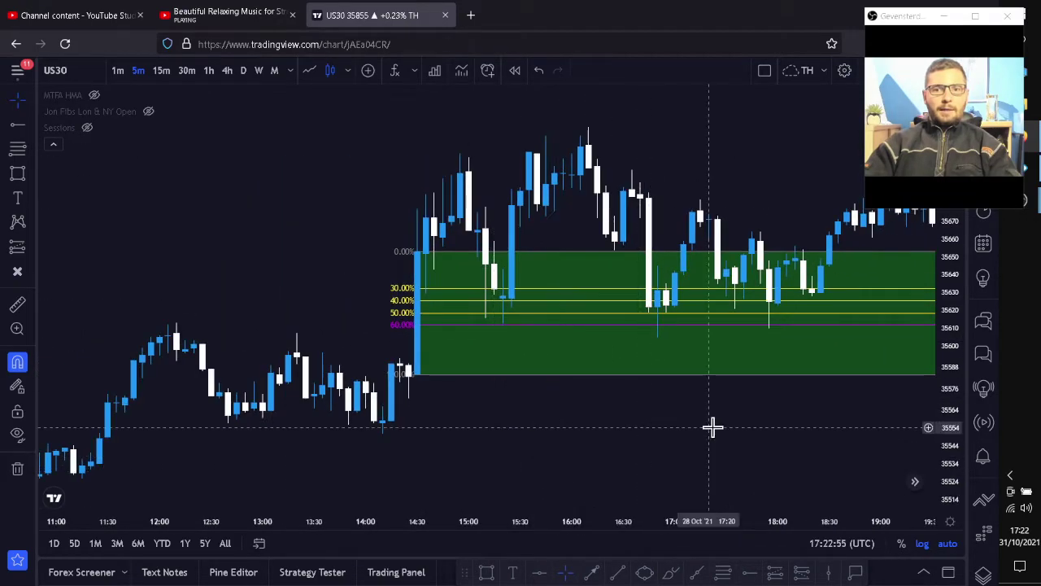
drag(713, 427, 523, 435)
scroll(551, 428, down, 3)
drag(642, 427, 449, 405)
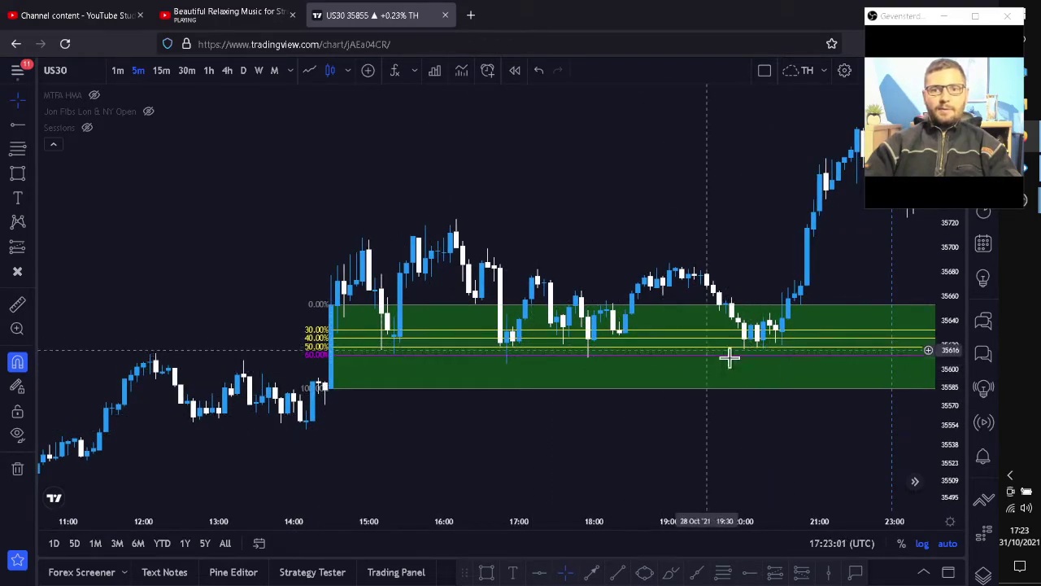
drag(643, 407, 441, 442)
scroll(505, 427, down, 2)
scroll(657, 393, down, 3)
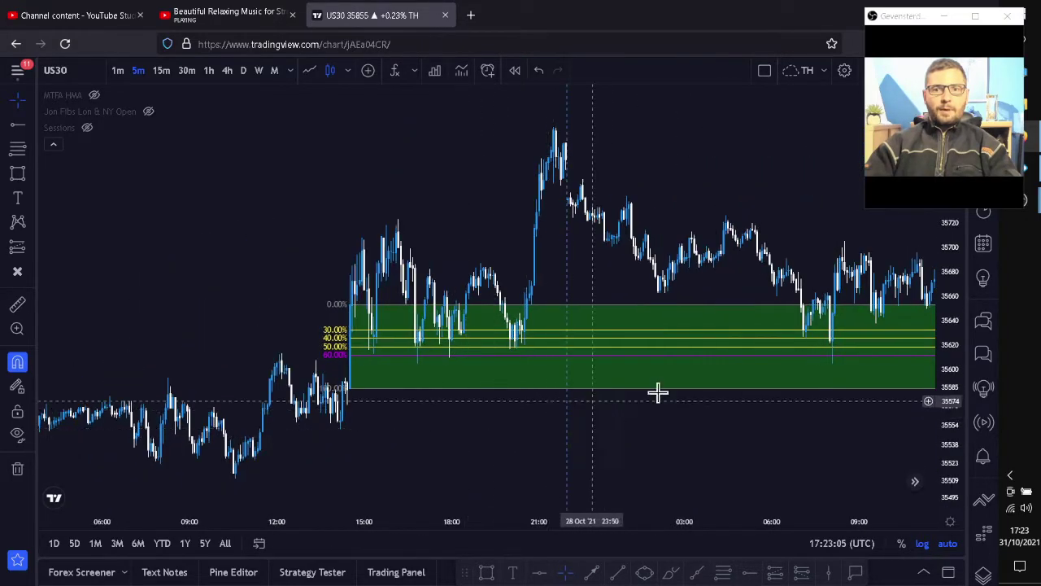
drag(720, 440, 556, 428)
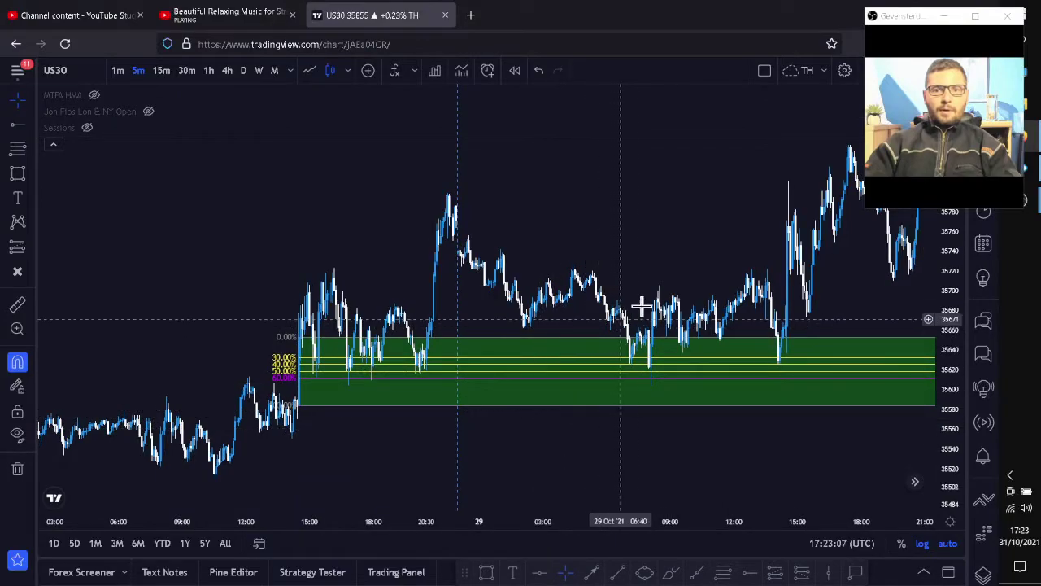
scroll(750, 398, up, 1)
drag(785, 437, 501, 423)
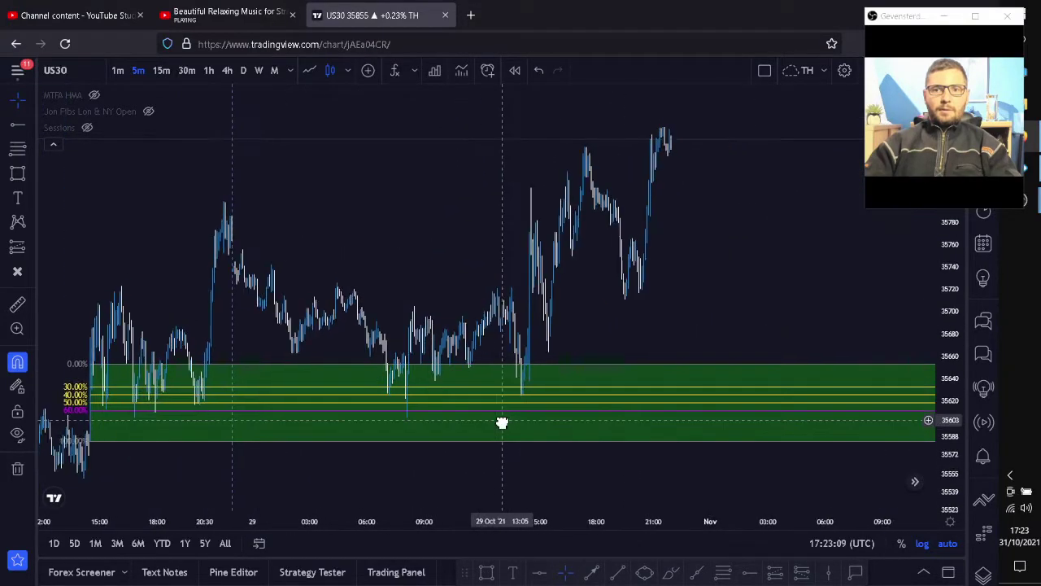
Step: Switch US30 to daily candles and pan back through early 2021
click(242, 71)
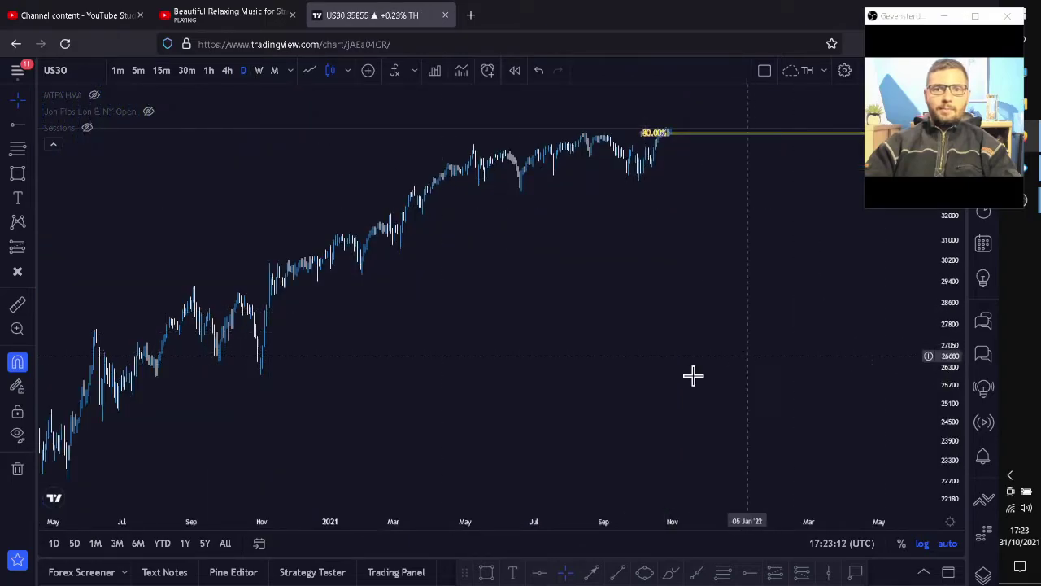
scroll(632, 328, up, 5)
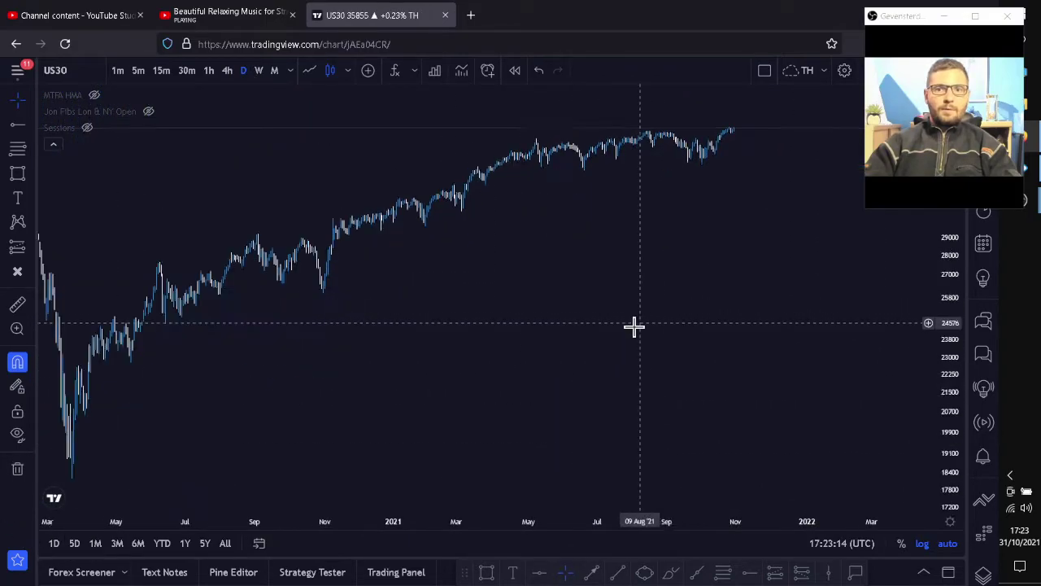
drag(225, 437, 705, 385)
drag(289, 442, 589, 407)
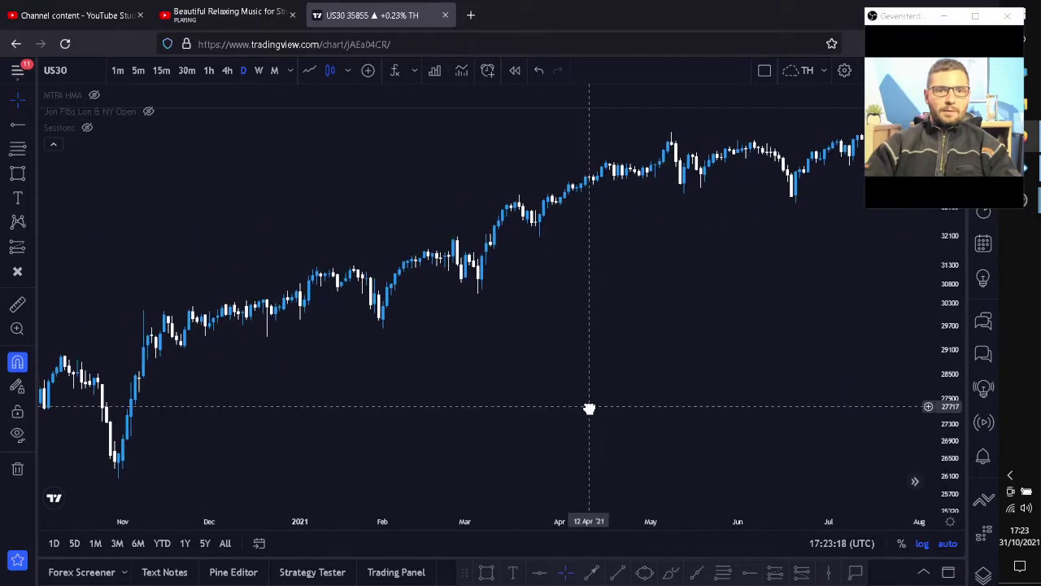
drag(442, 419, 697, 420)
Step: Frame mid-January to early March 2021 and stretch the price scale around the February dip
scroll(603, 374, up, 3)
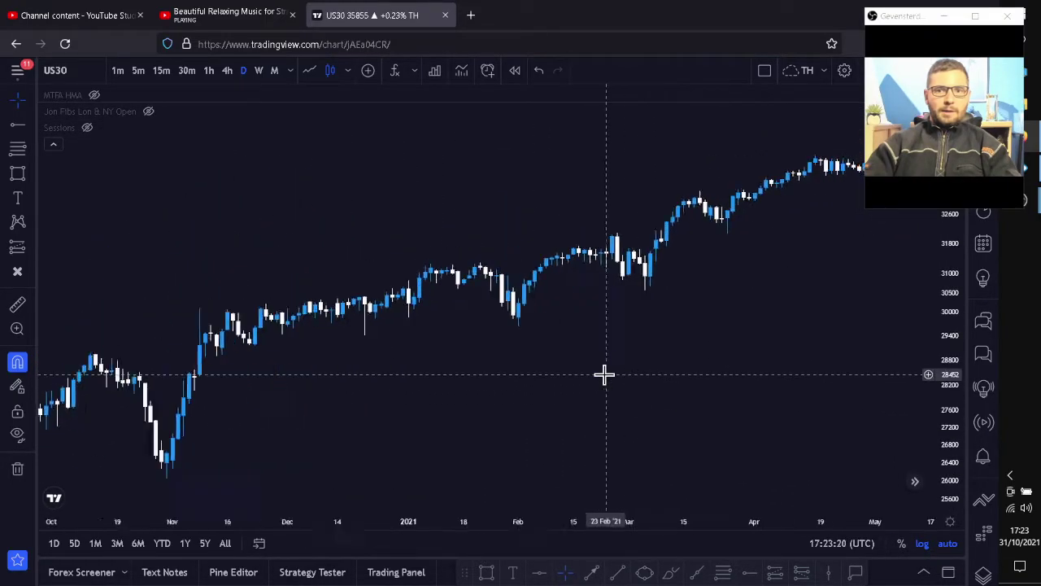
scroll(604, 405, up, 2)
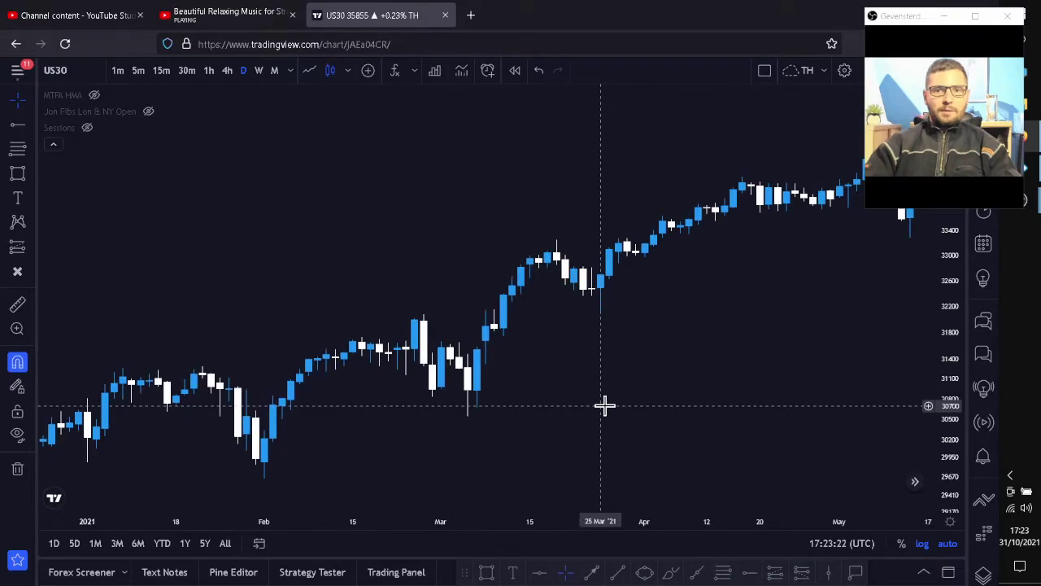
drag(368, 474, 837, 321)
scroll(667, 350, up, 4)
drag(667, 358, 618, 401)
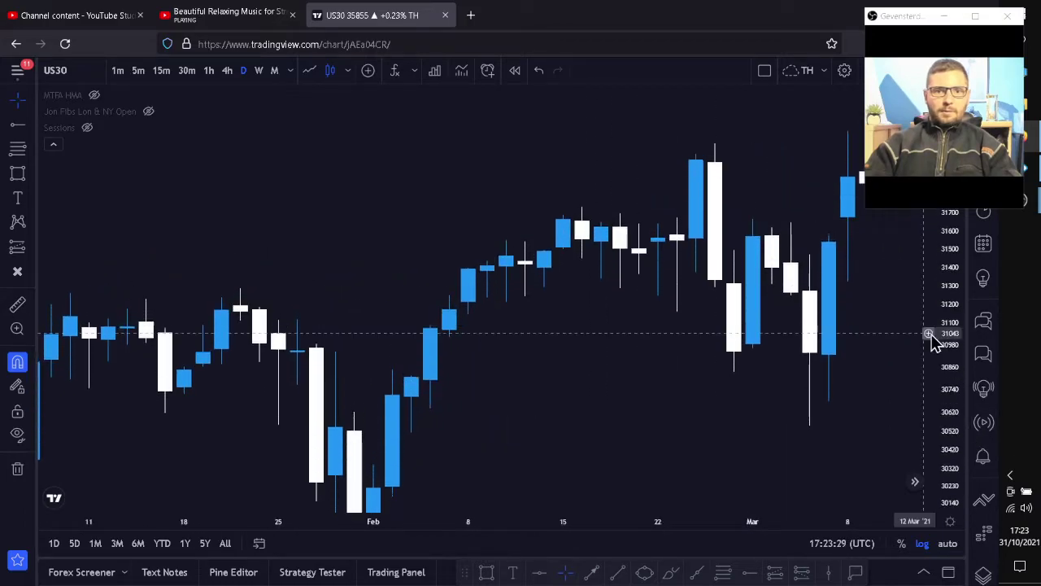
drag(558, 453, 553, 268)
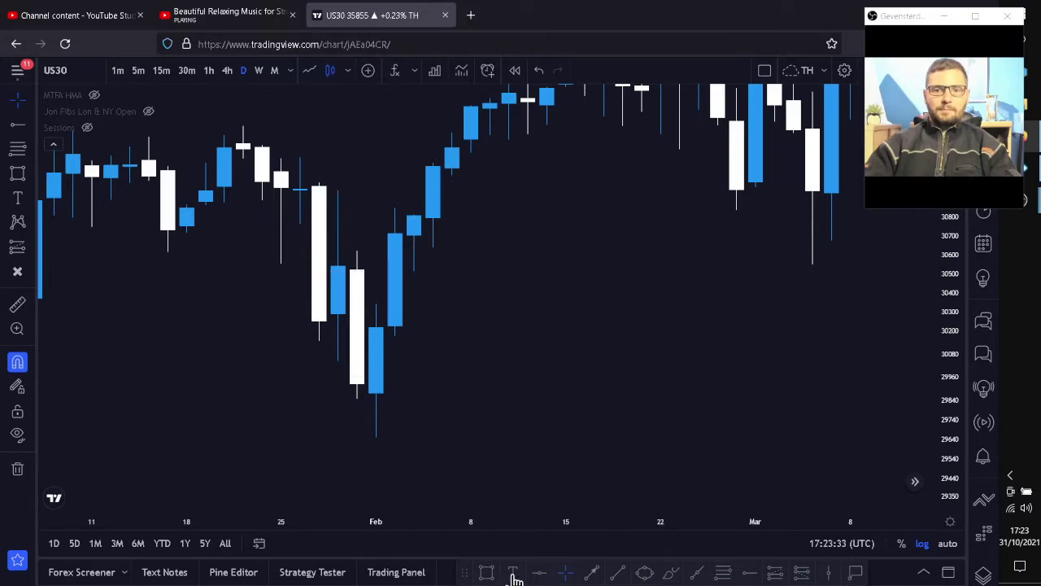
Step: Draw a green zone from the 2 Feb low near 30177 up to about 30712
click(487, 574)
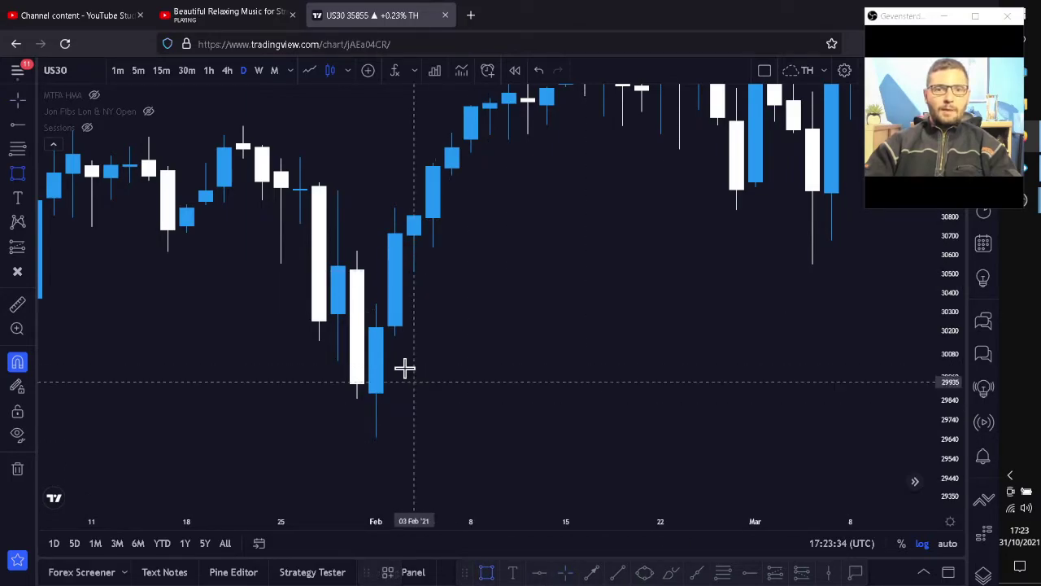
click(466, 345)
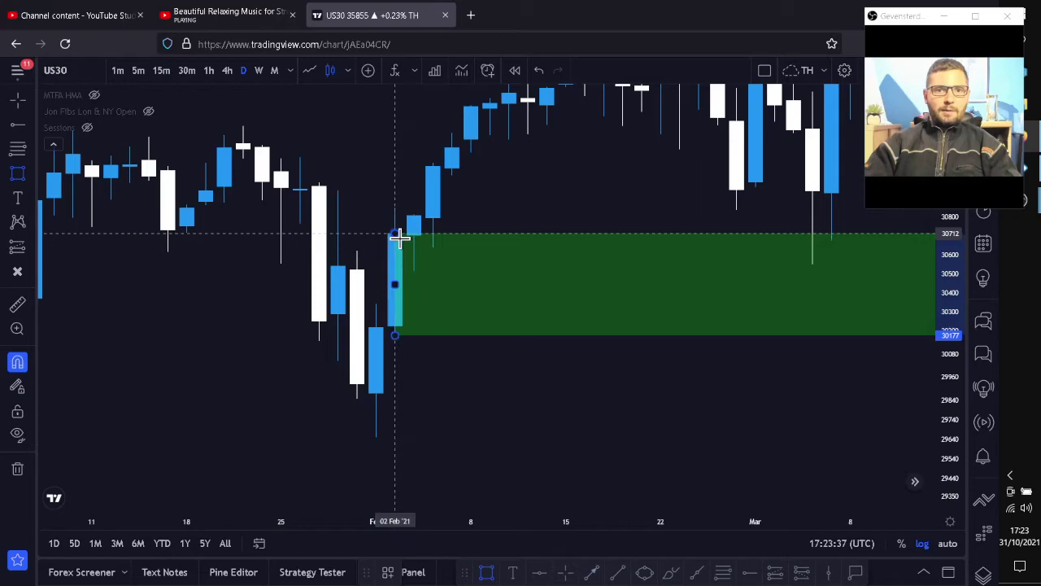
click(399, 235)
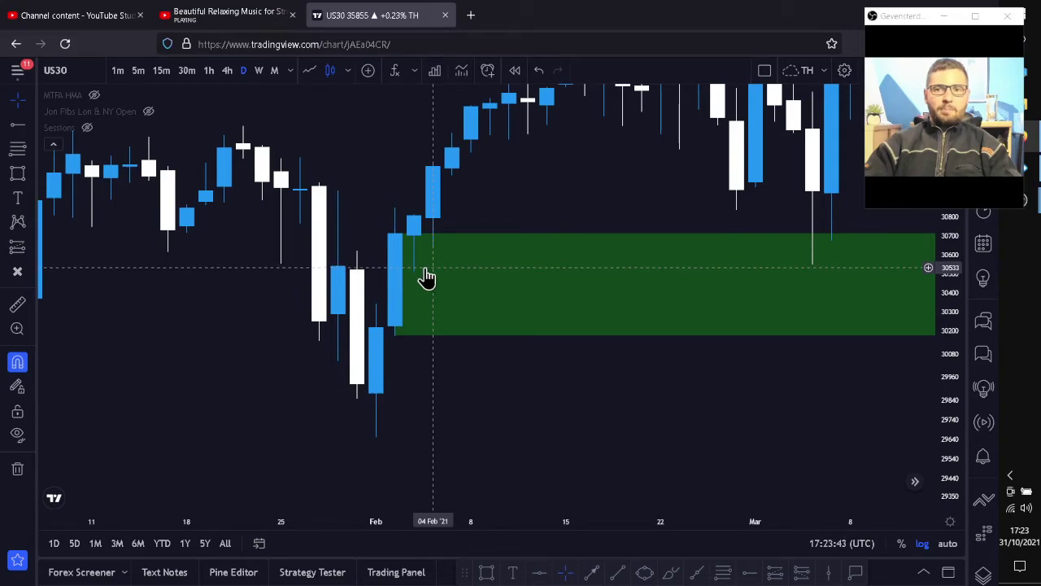
drag(592, 348, 463, 388)
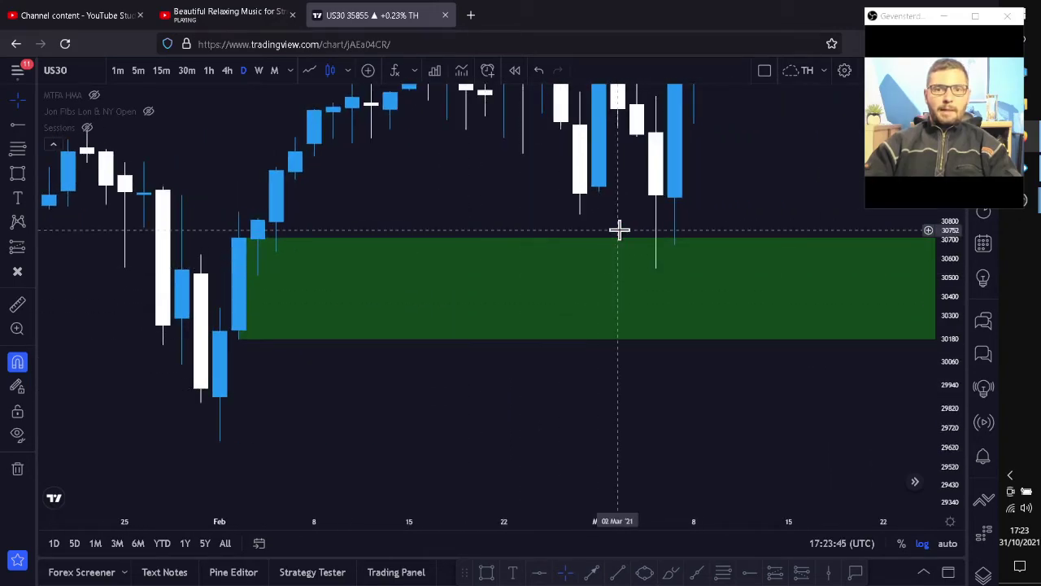
drag(504, 206, 459, 298)
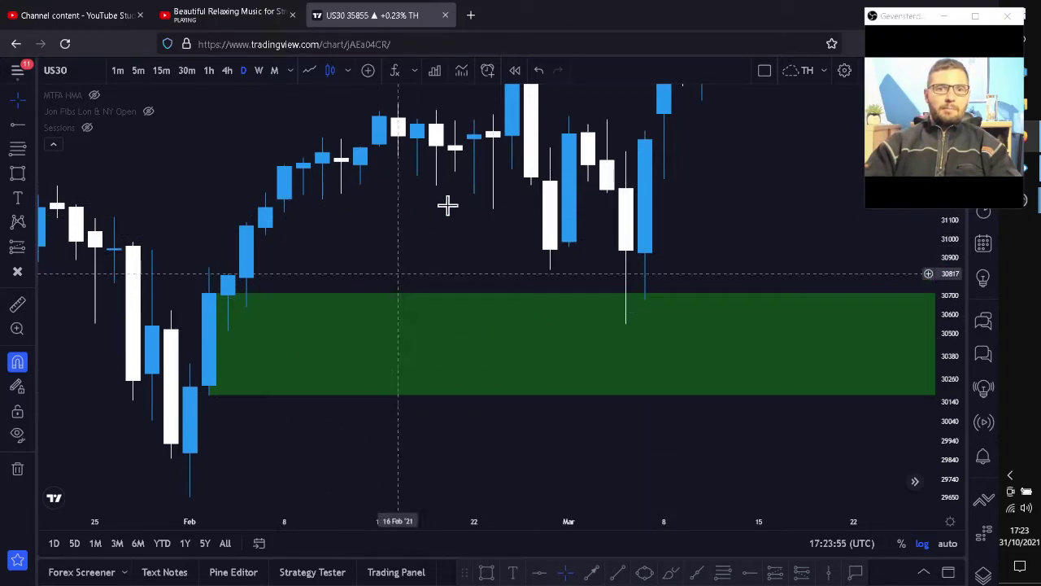
Step: Pan and rescale the daily chart to review the March 2021 rally above the zone
drag(455, 257, 438, 281)
scroll(627, 268, down, 2)
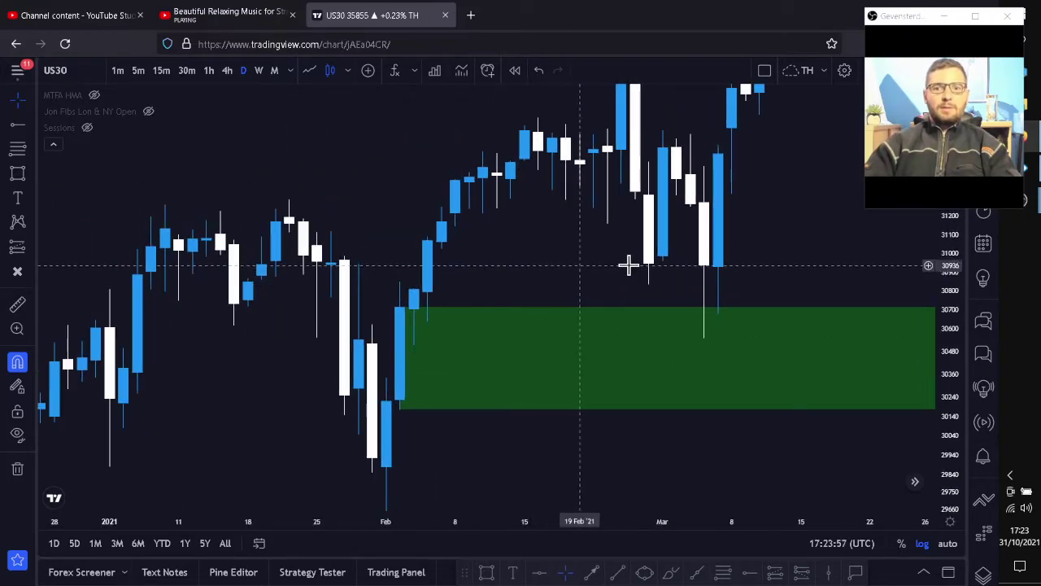
drag(727, 272, 546, 337)
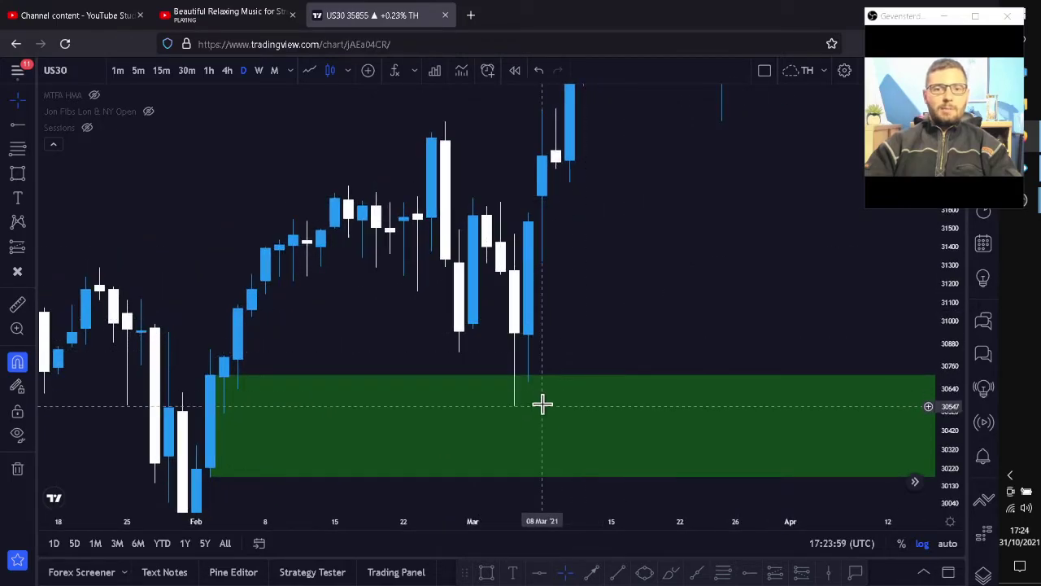
drag(660, 298, 558, 349)
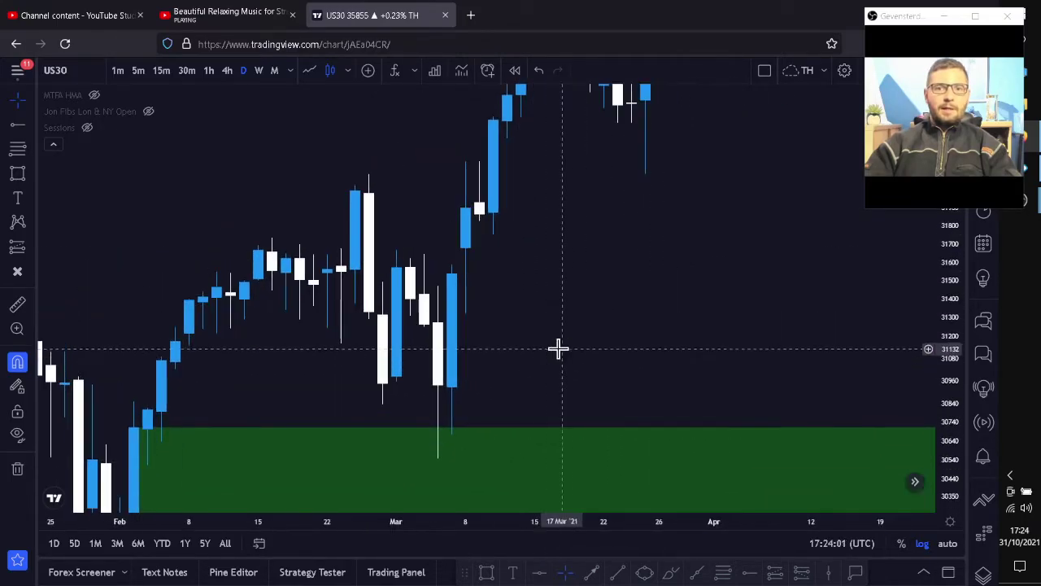
scroll(558, 349, down, 2)
drag(755, 309, 725, 387)
scroll(623, 333, up, 5)
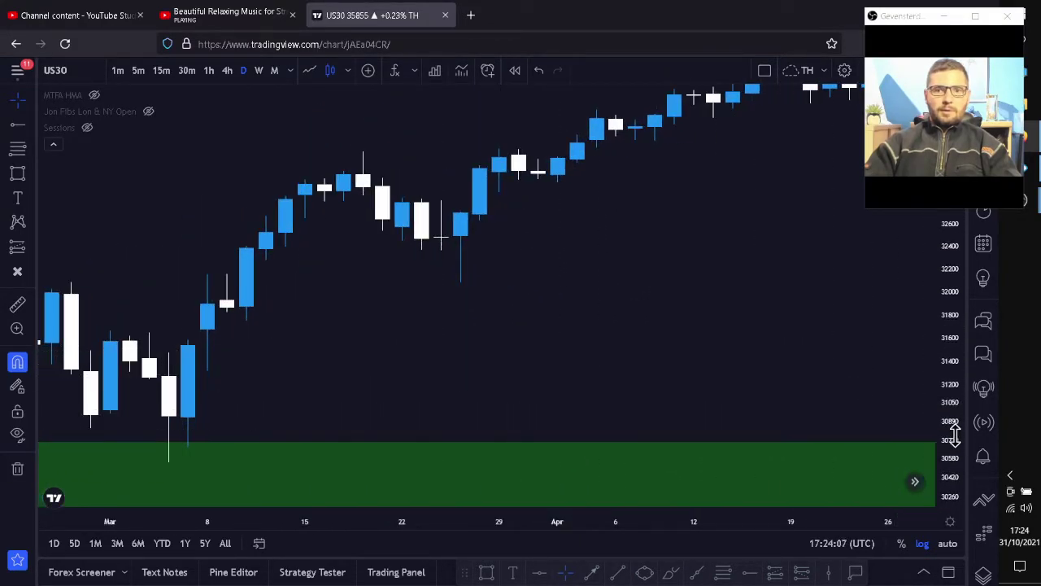
drag(954, 433, 960, 166)
drag(365, 339, 743, 313)
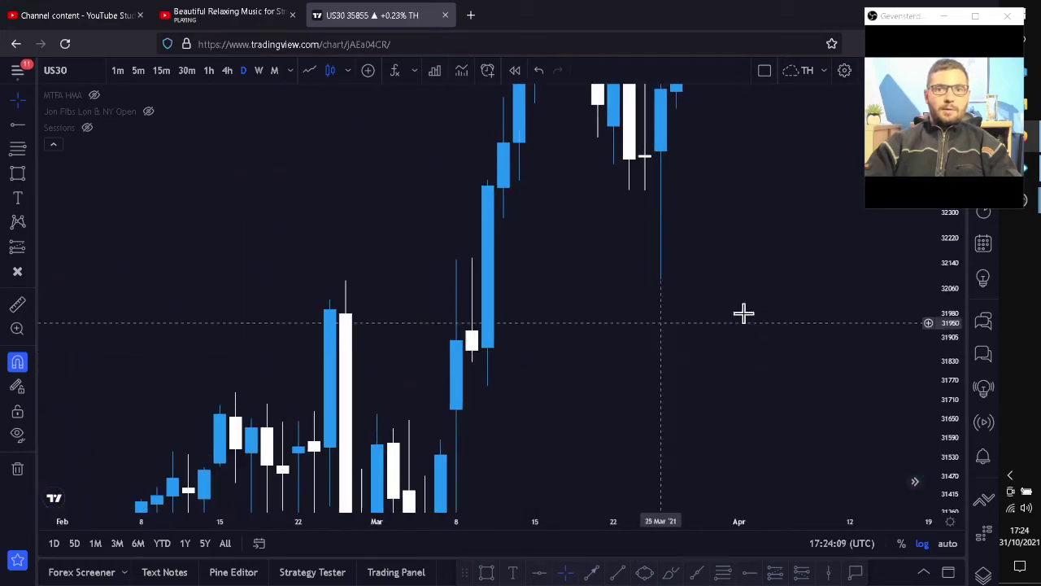
Step: Draw a second green zone from the 10 Mar high down to about 31874
drag(944, 314, 942, 382)
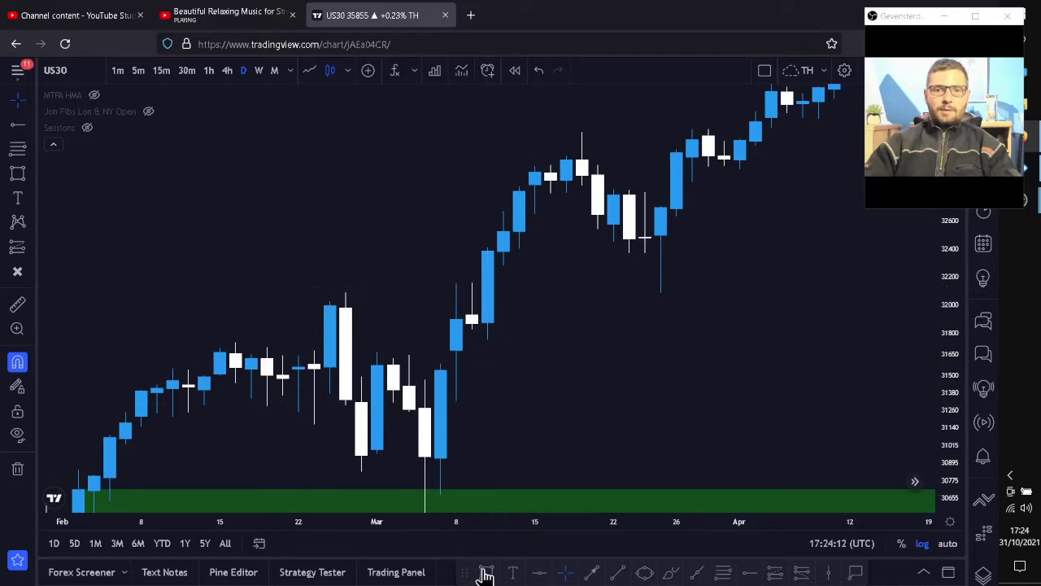
click(506, 327)
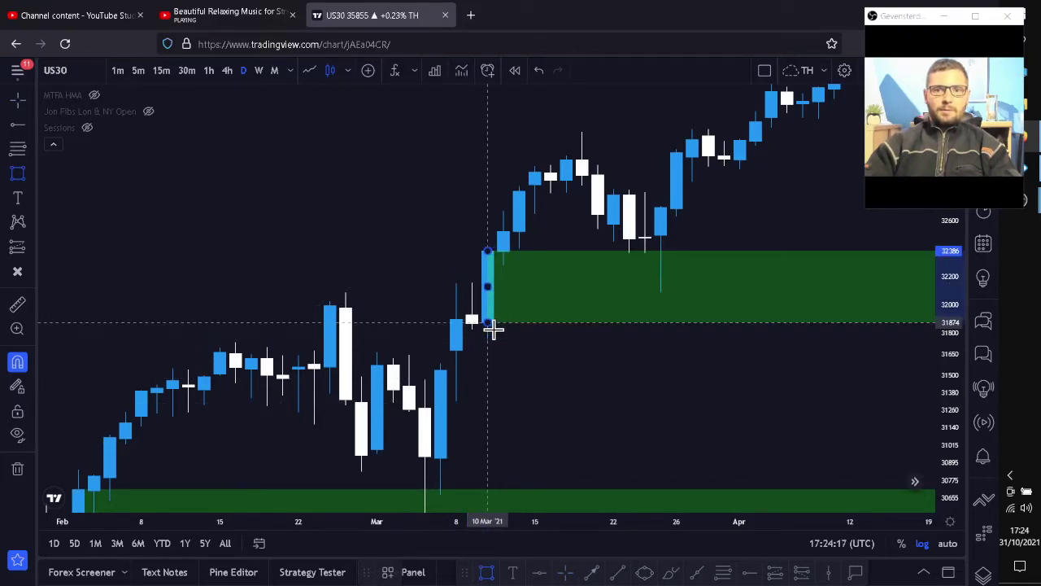
click(493, 324)
Step: Place an orange horizontal ray at 32156 through the new zone
drag(600, 366, 496, 411)
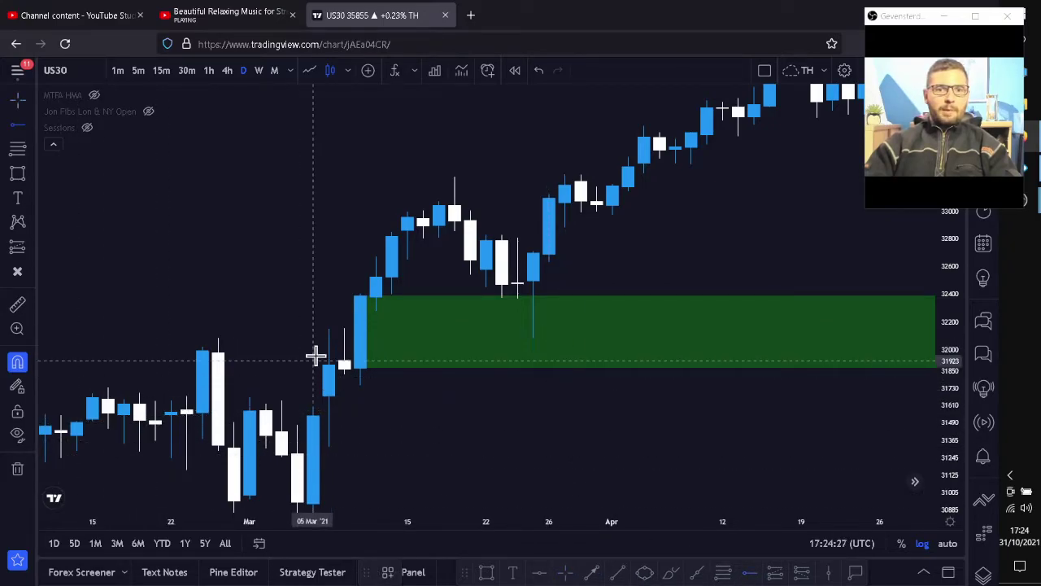
click(345, 337)
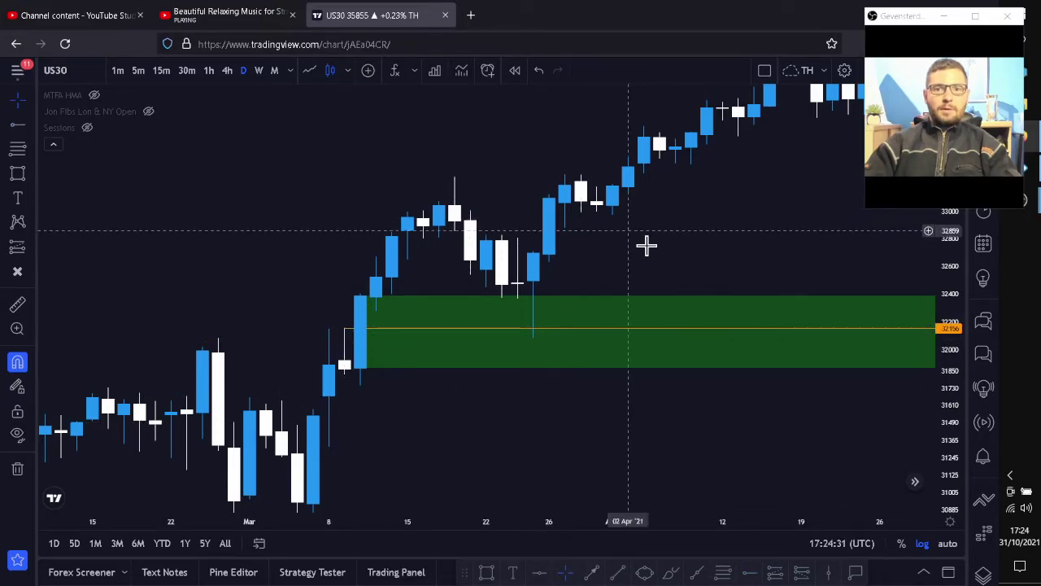
drag(646, 244, 569, 319)
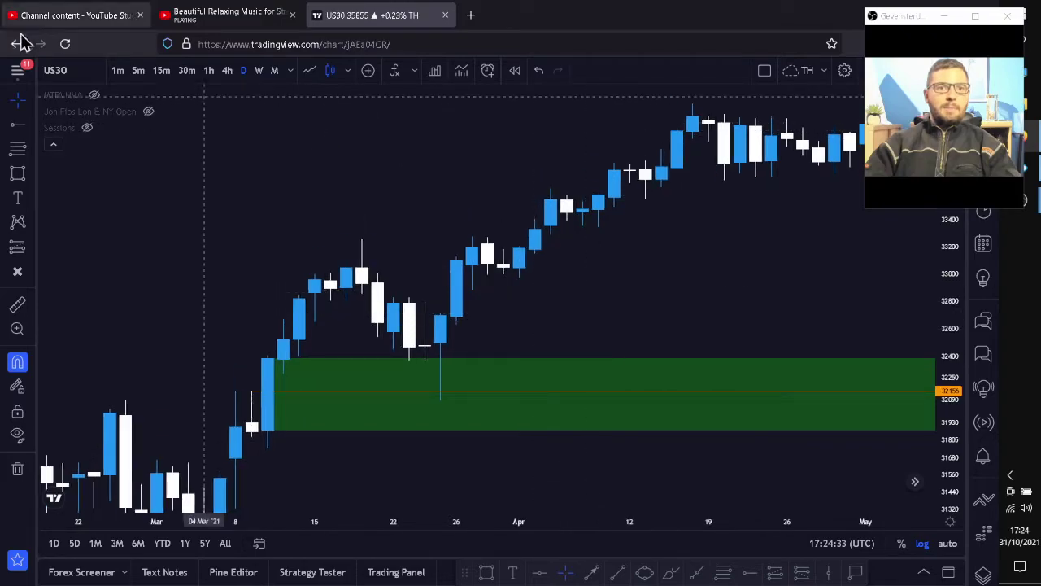
Step: Switch US30 to 1-minute candles and look over the 09:00–17:00 price history
click(117, 72)
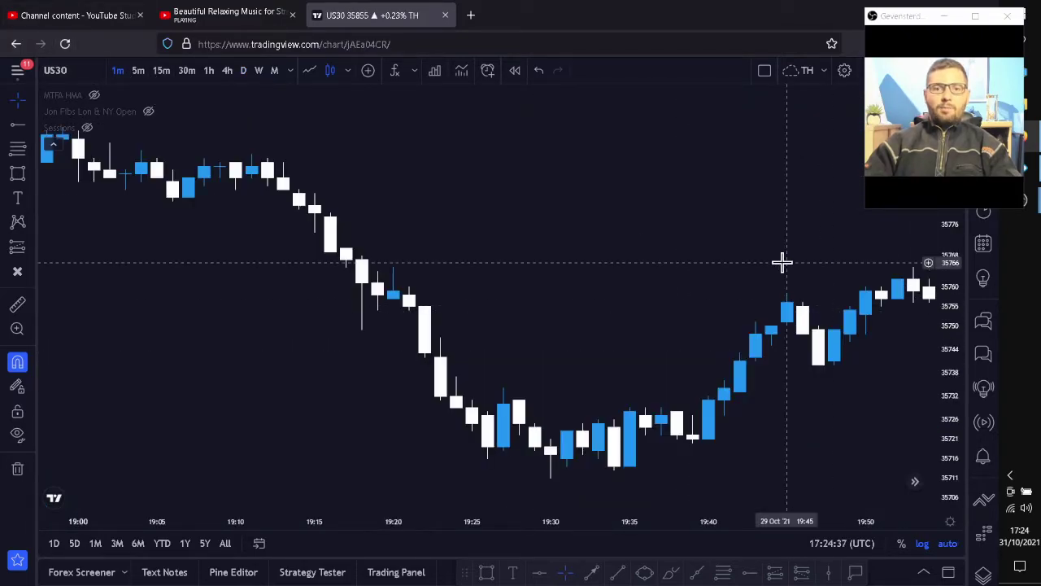
scroll(585, 337, left, 5)
scroll(592, 330, down, 8)
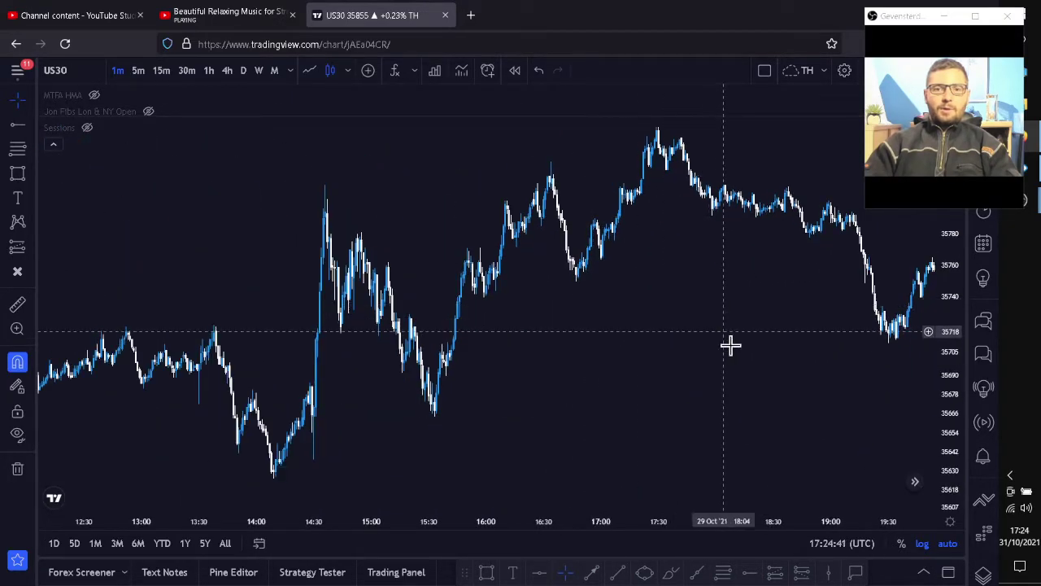
drag(730, 344, 444, 301)
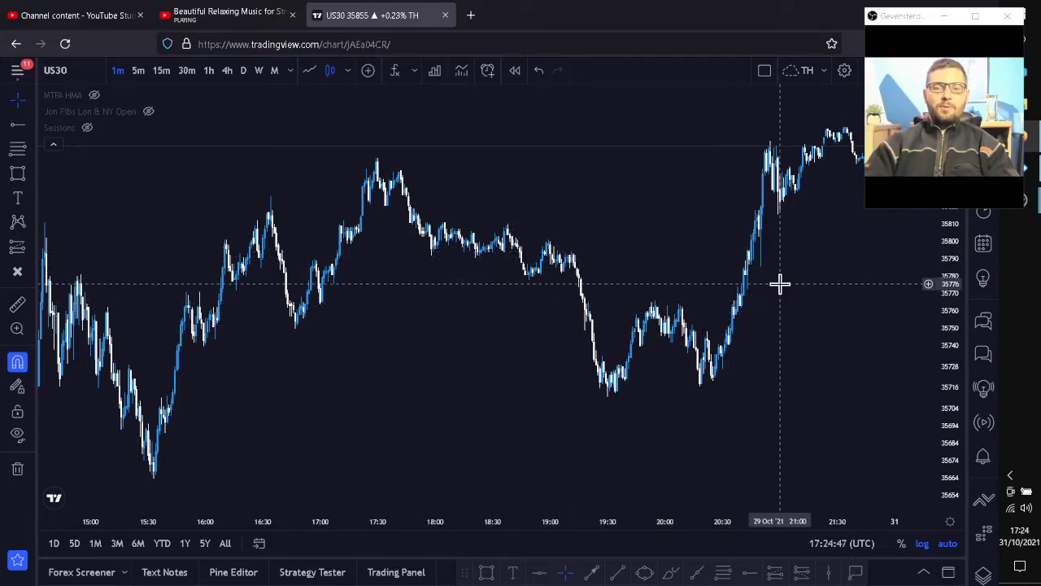
drag(817, 366, 692, 360)
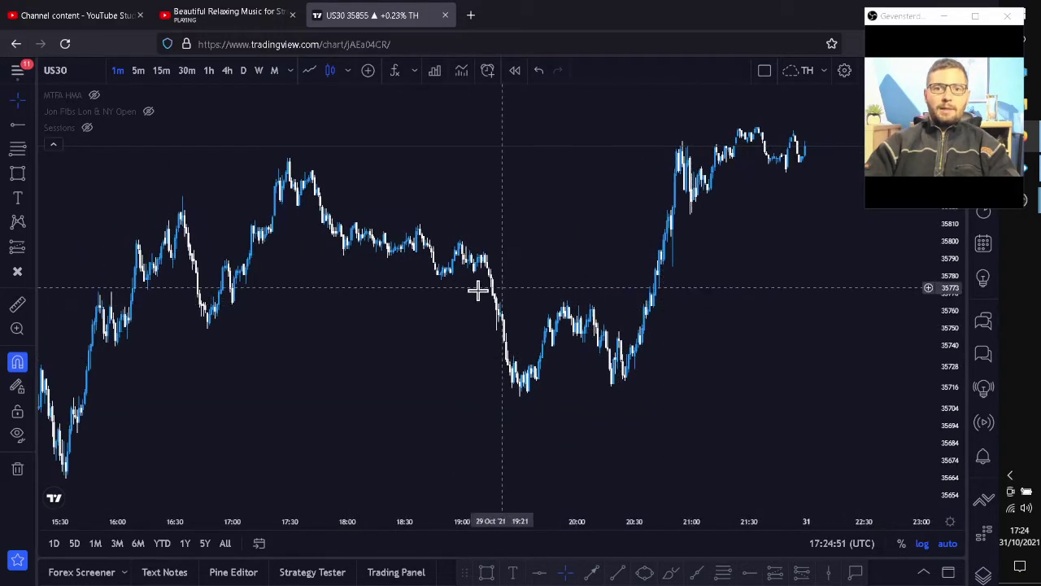
drag(481, 328, 546, 304)
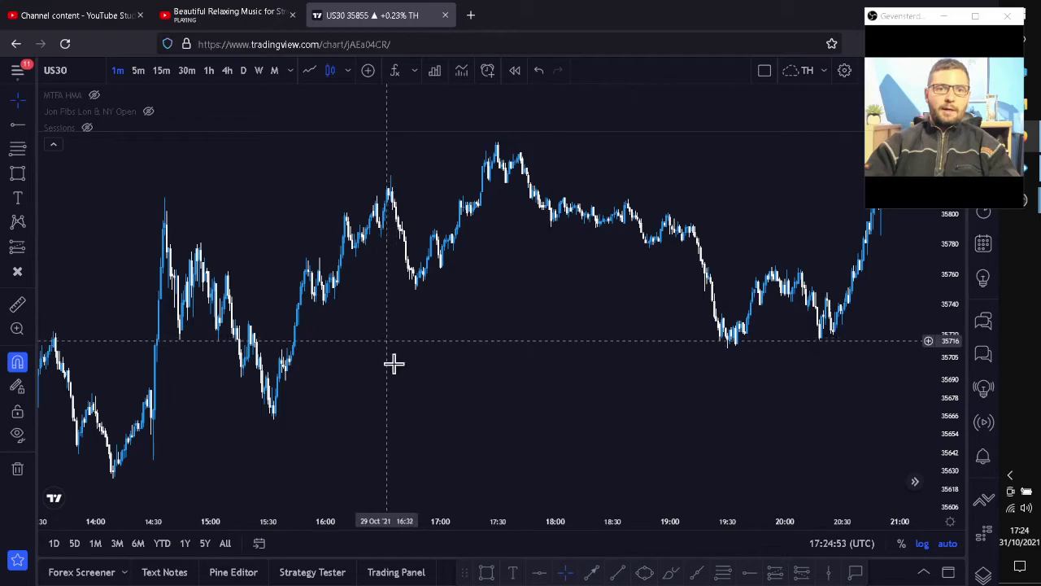
drag(394, 363, 651, 355)
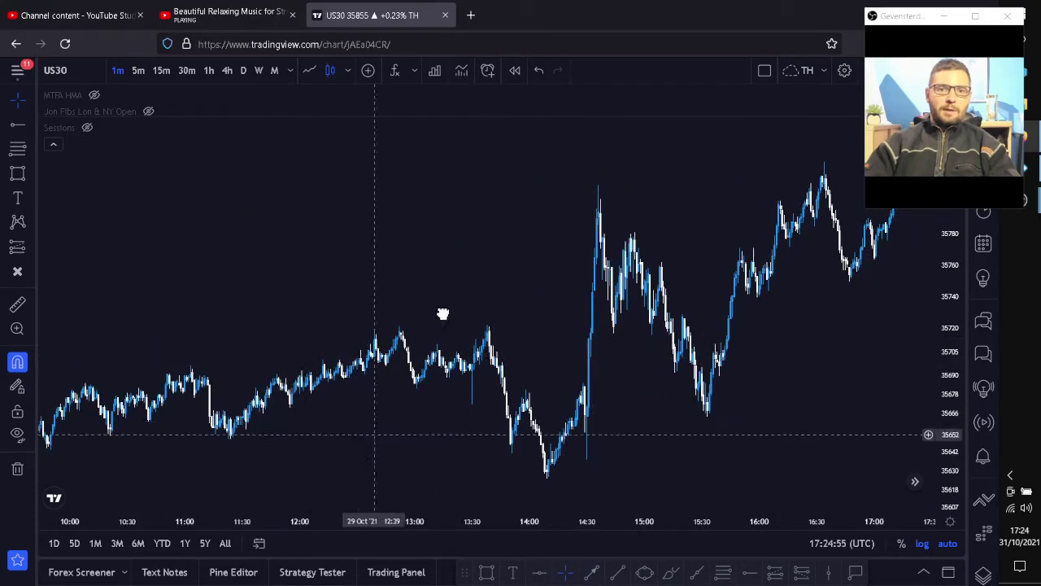
drag(442, 313, 527, 305)
Step: Pan back to the 28 Oct evening rally and zoom in on it
scroll(579, 396, up, 5)
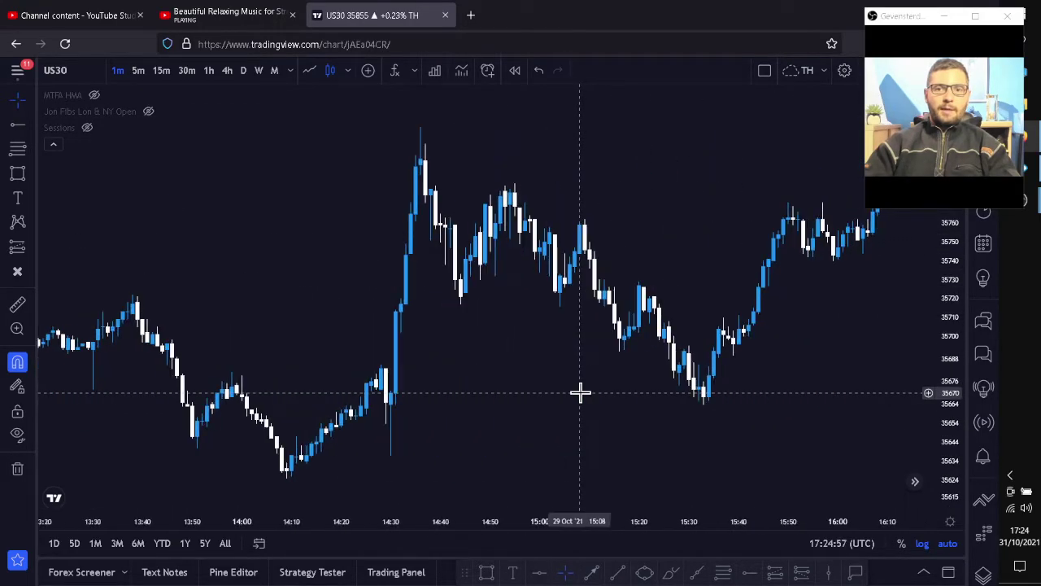
scroll(526, 386, down, 3)
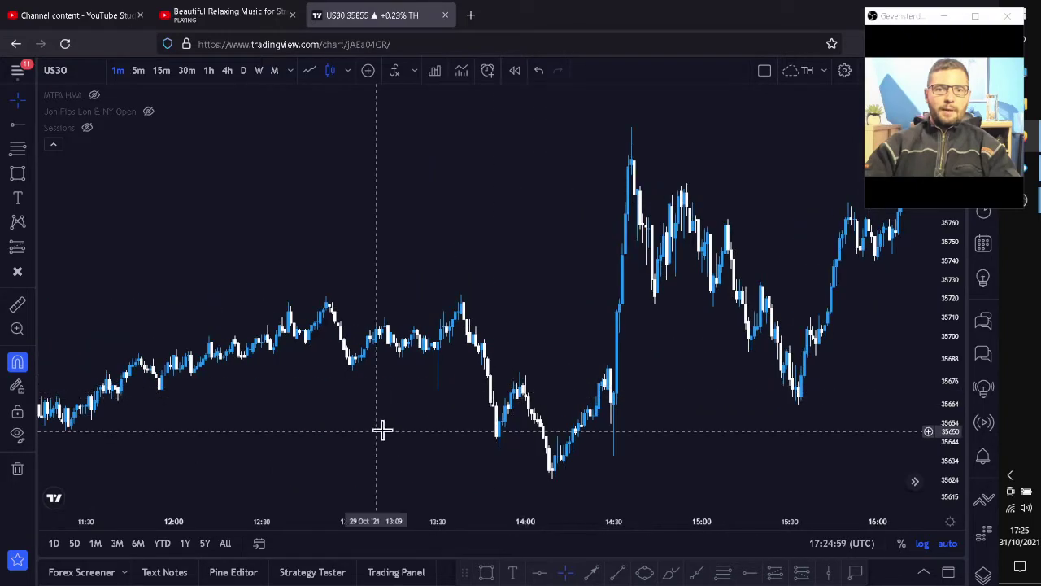
scroll(637, 337, down, 3)
scroll(406, 349, left, 5)
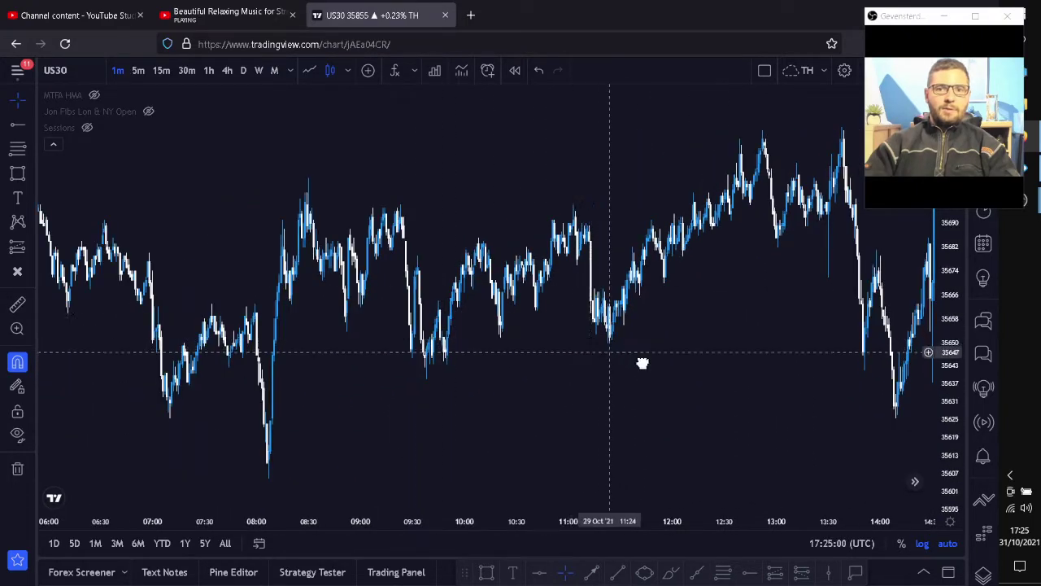
scroll(643, 363, left, 6)
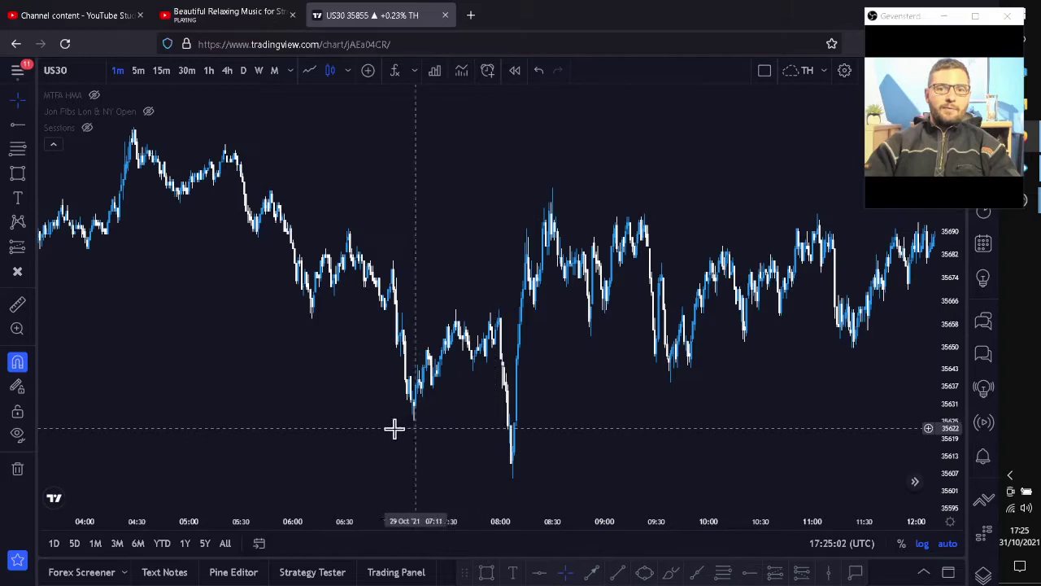
drag(394, 429, 636, 445)
drag(481, 369, 754, 422)
drag(352, 388, 632, 399)
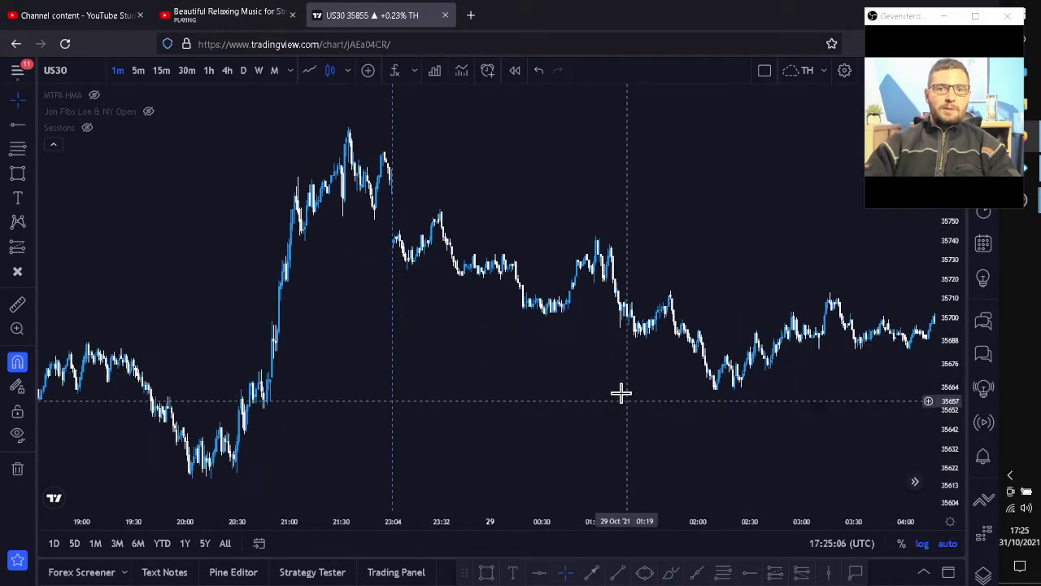
drag(518, 378, 708, 350)
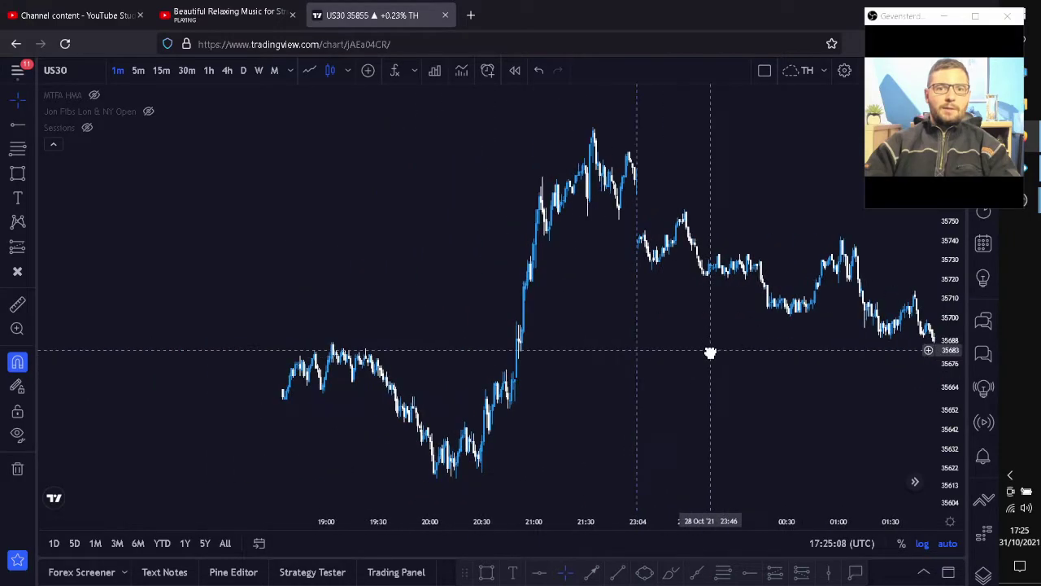
scroll(655, 376, up, 5)
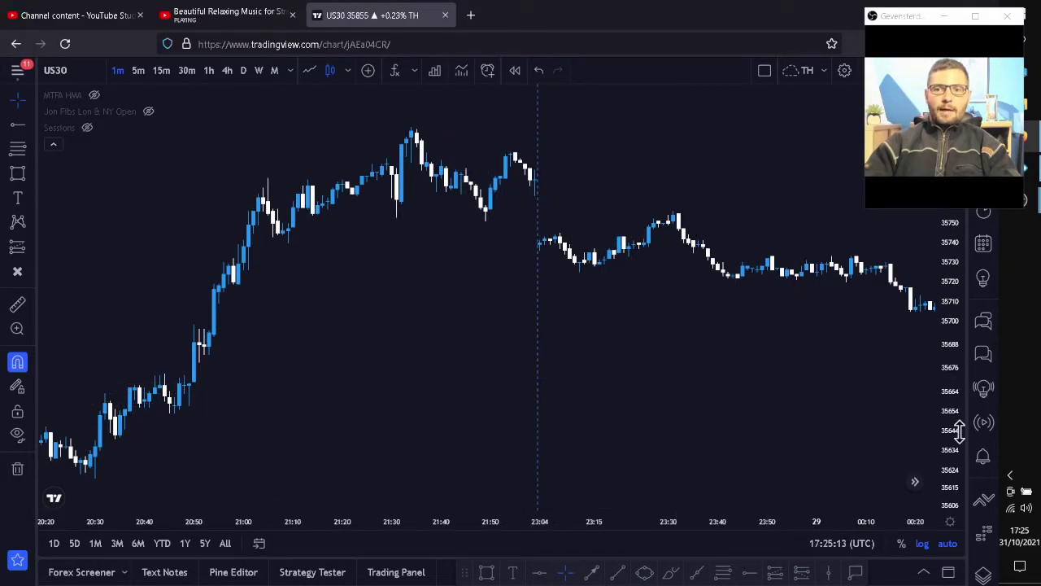
Step: Frame the 28 Oct 19:55–21:00 candles and enlarge them to show the 20:30 rally past 35657
drag(353, 420, 519, 226)
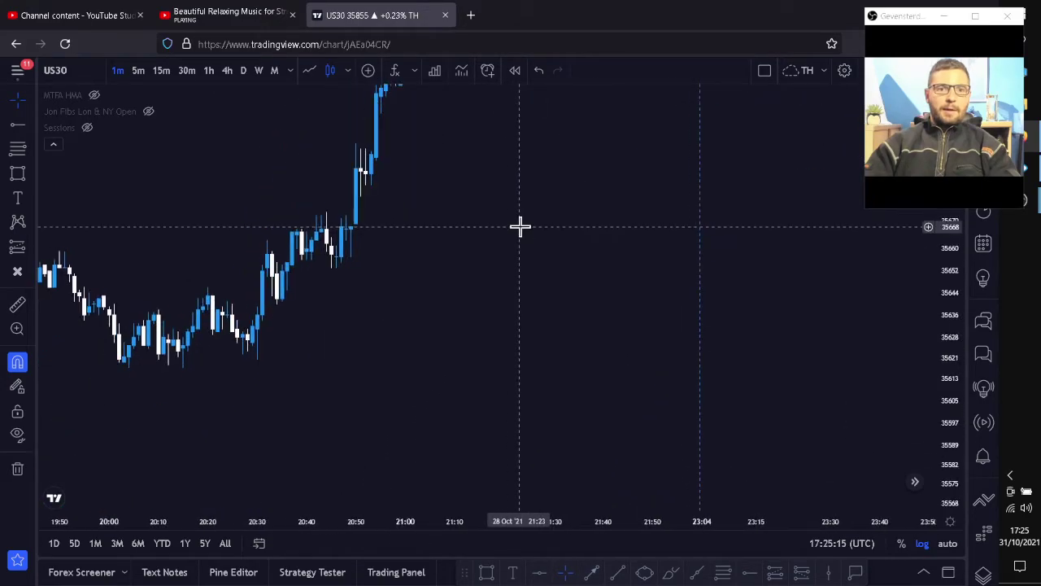
drag(326, 372, 667, 330)
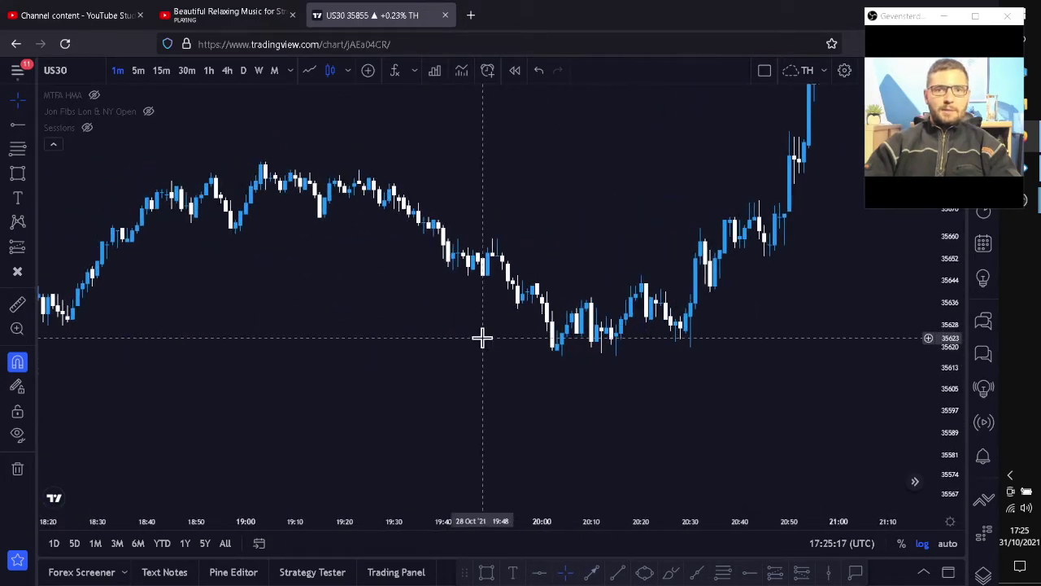
scroll(482, 337, up, 3)
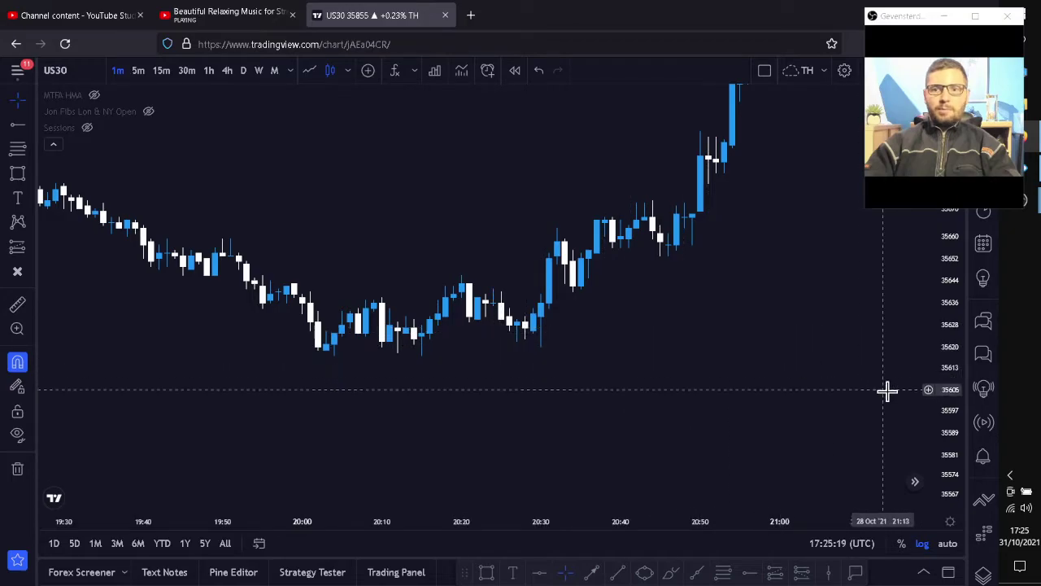
drag(952, 439, 946, 277)
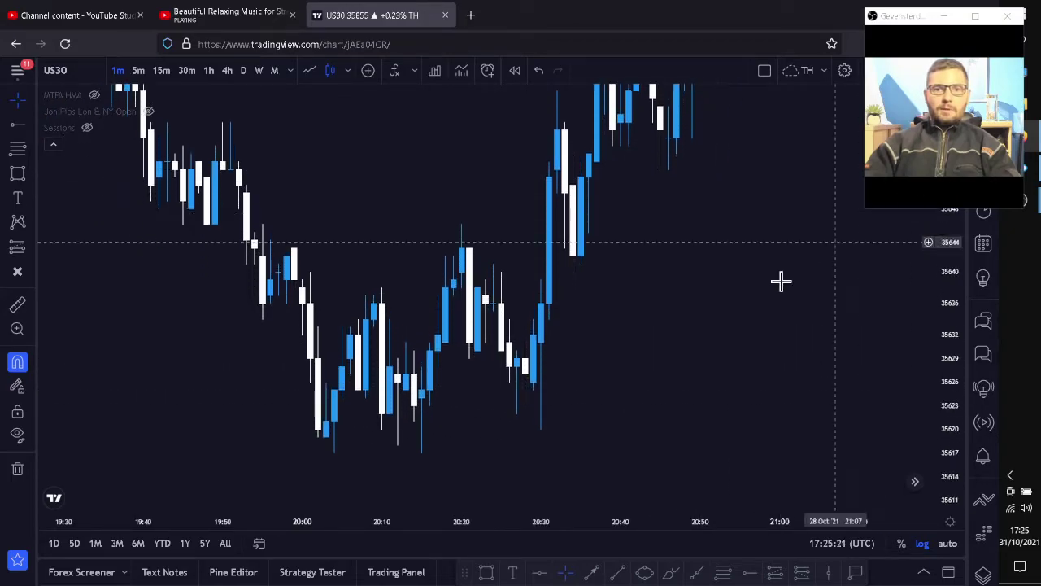
drag(704, 360, 913, 293)
drag(955, 265, 806, 423)
scroll(806, 423, down, 3)
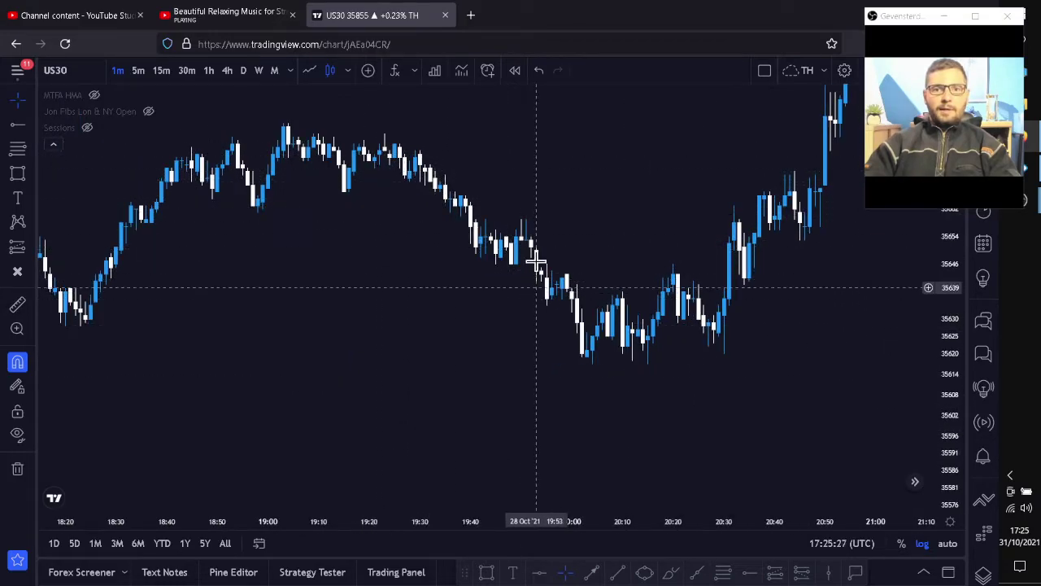
scroll(602, 388, up, 2)
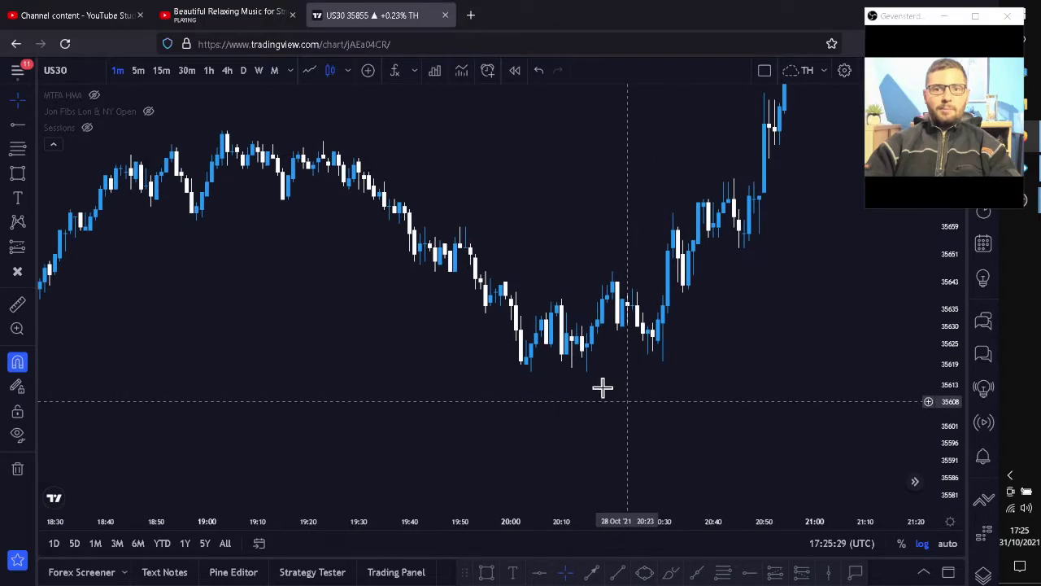
scroll(602, 384, up, 3)
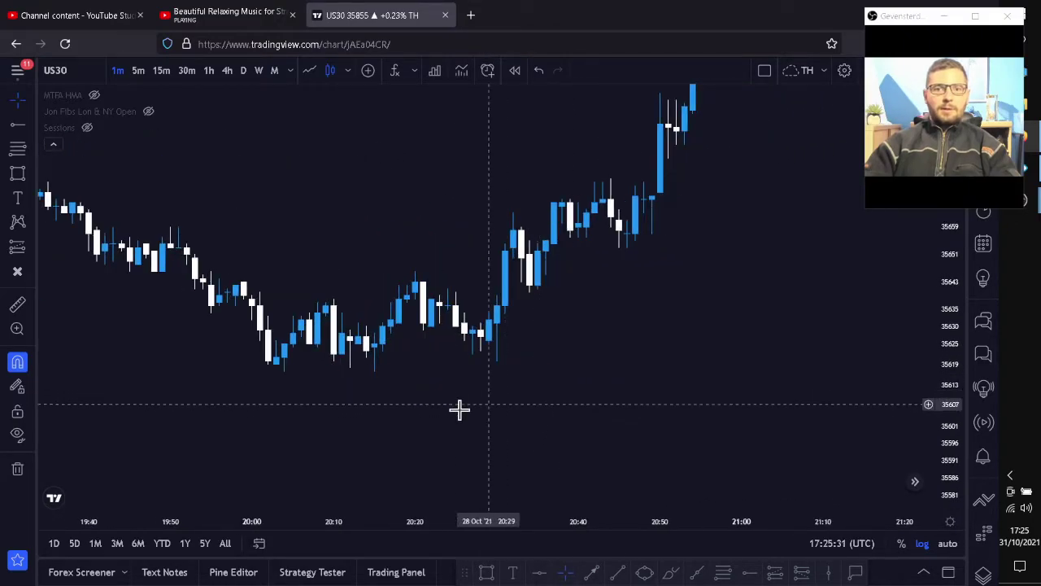
scroll(558, 407, up, 2)
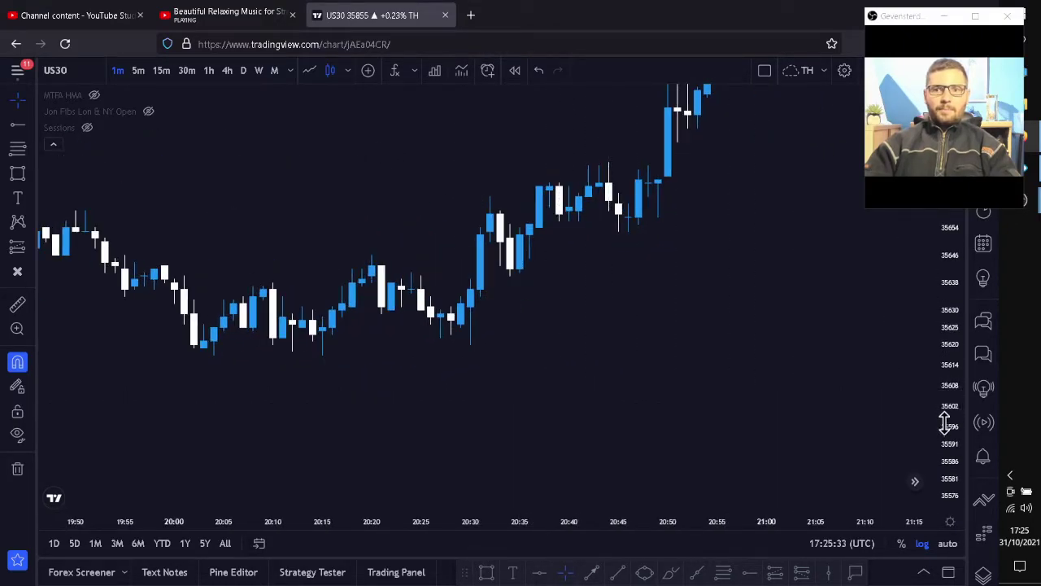
drag(943, 423, 943, 383)
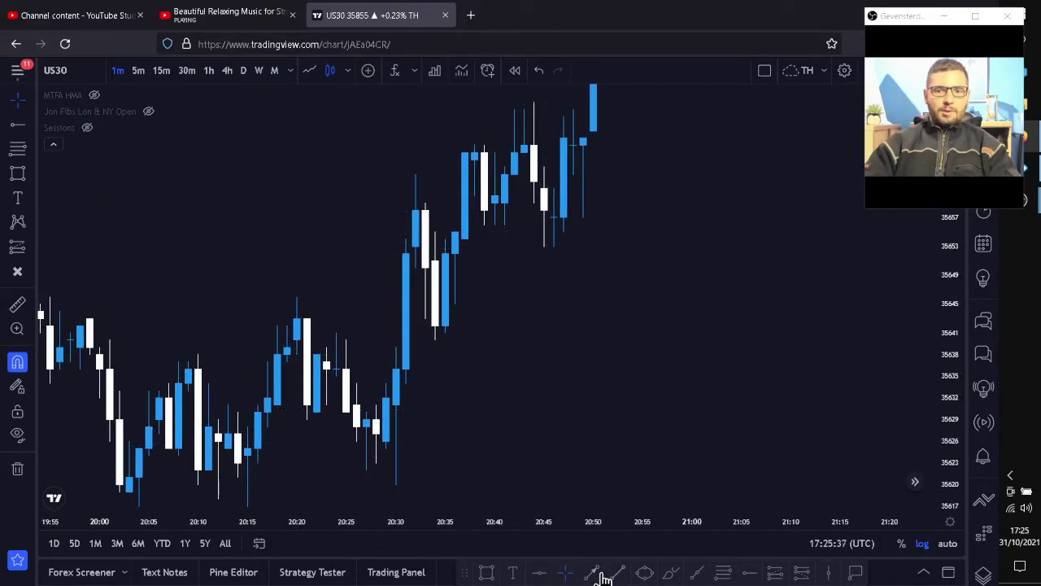
key(alt+t)
click(435, 465)
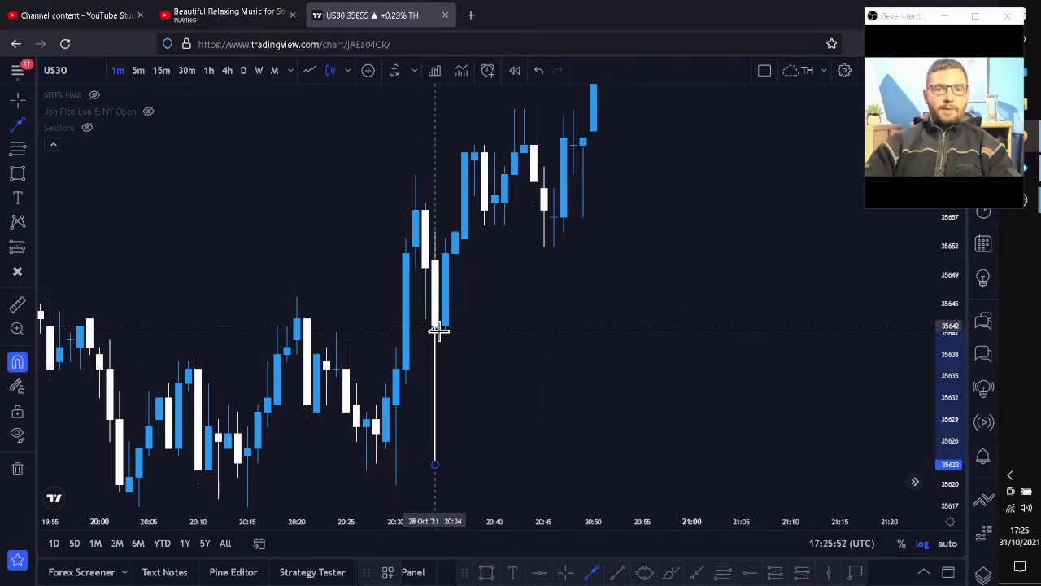
click(612, 135)
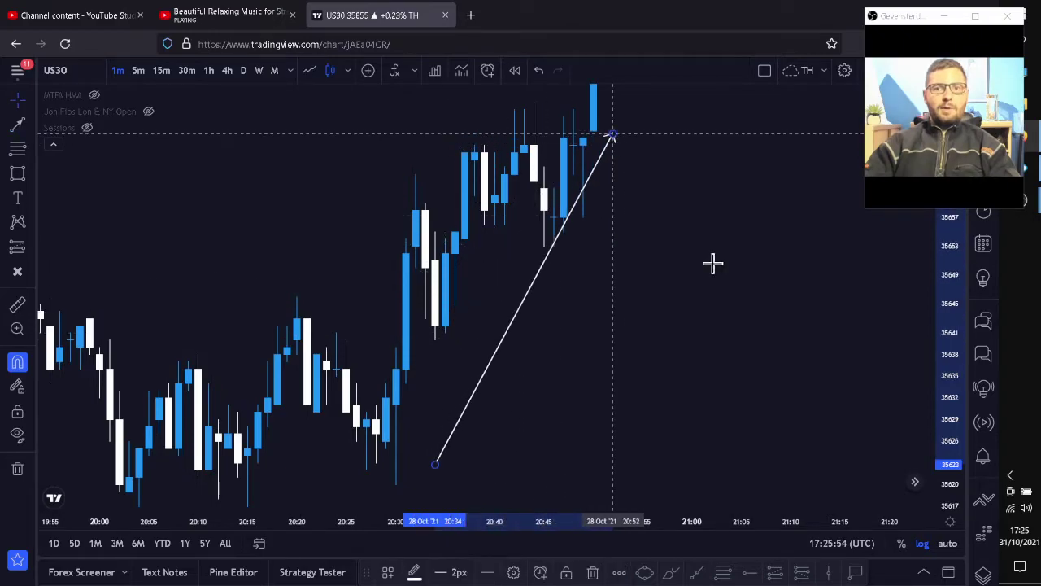
click(528, 296)
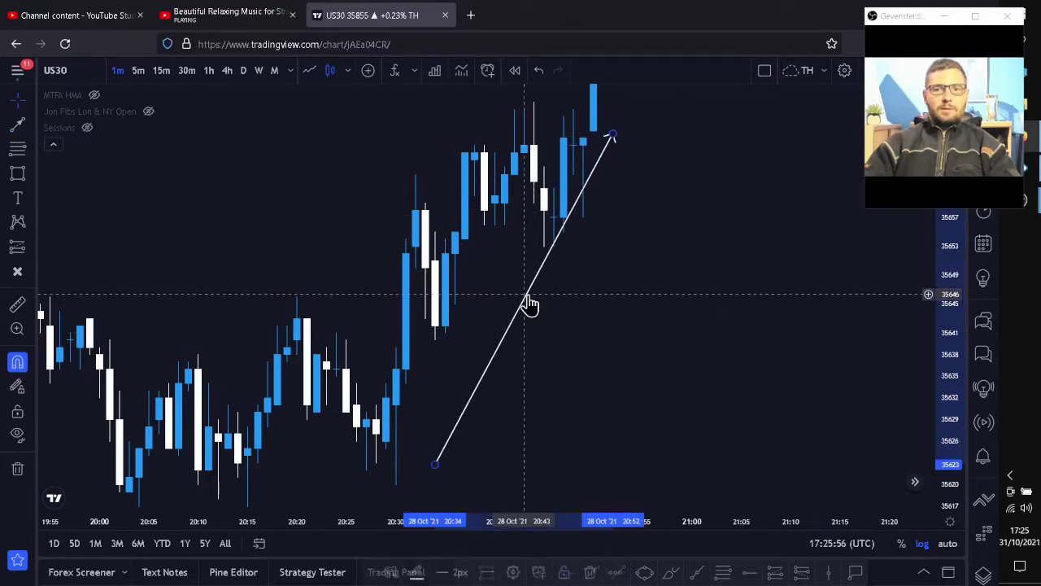
key(Delete)
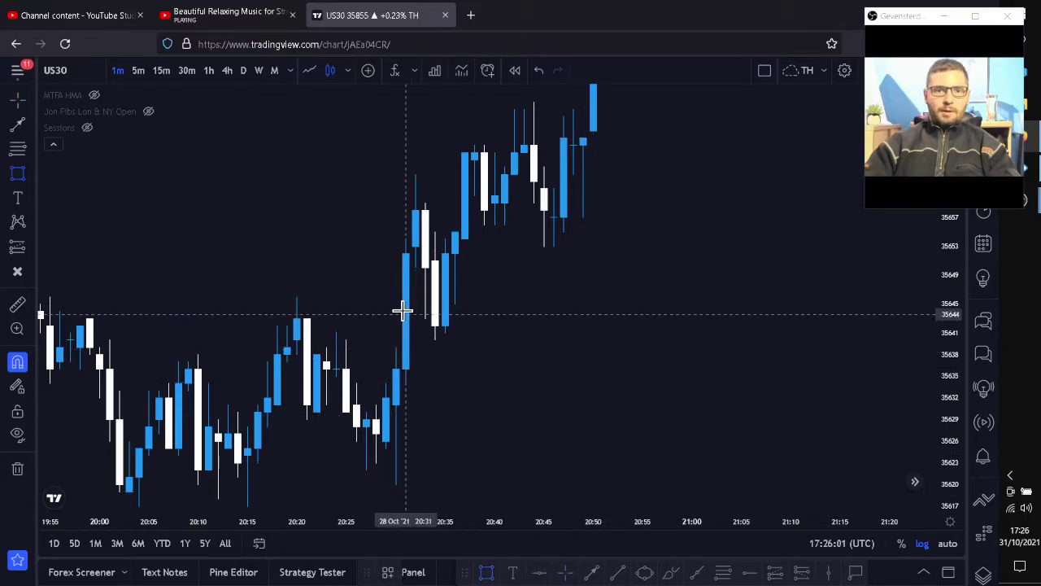
Step: Draw a green zone from the 20:31 breakout candle spanning about 35634–35653, then shrink candles vertically
mouse_move(406, 270)
mouse_down()
mouse_move(548, 341)
mouse_move(444, 386)
mouse_move(405, 382)
mouse_up()
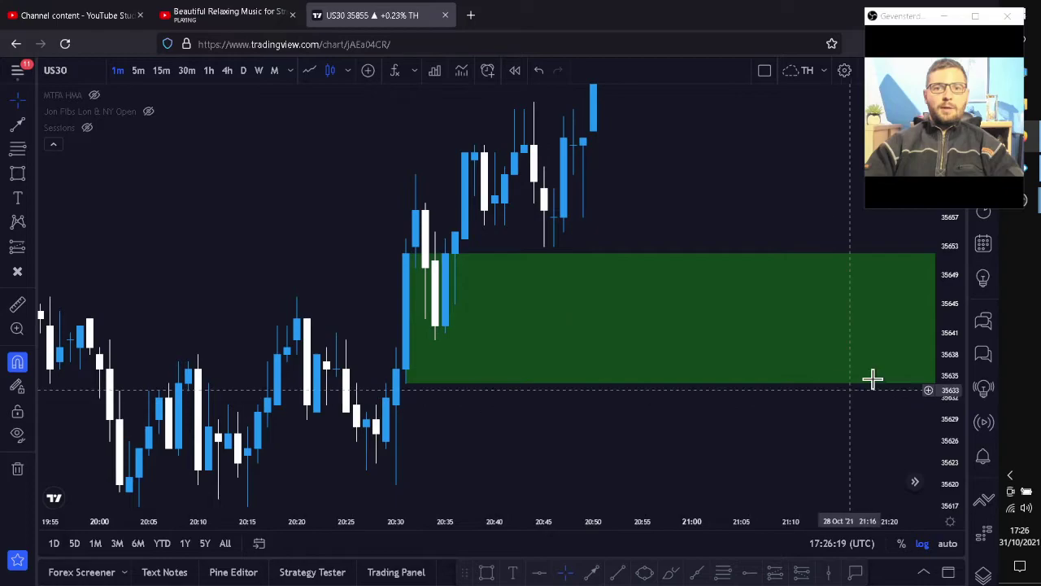
drag(955, 294, 934, 407)
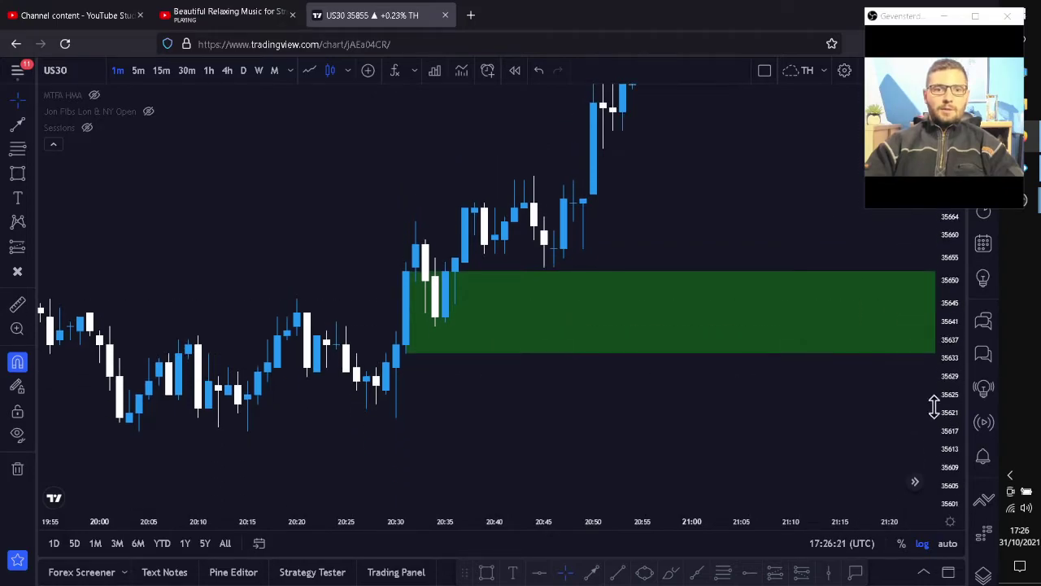
Step: Reframe the chart to show the green zone, the earlier decline and the rally above 35700
drag(602, 384, 497, 358)
scroll(528, 349, down, 2)
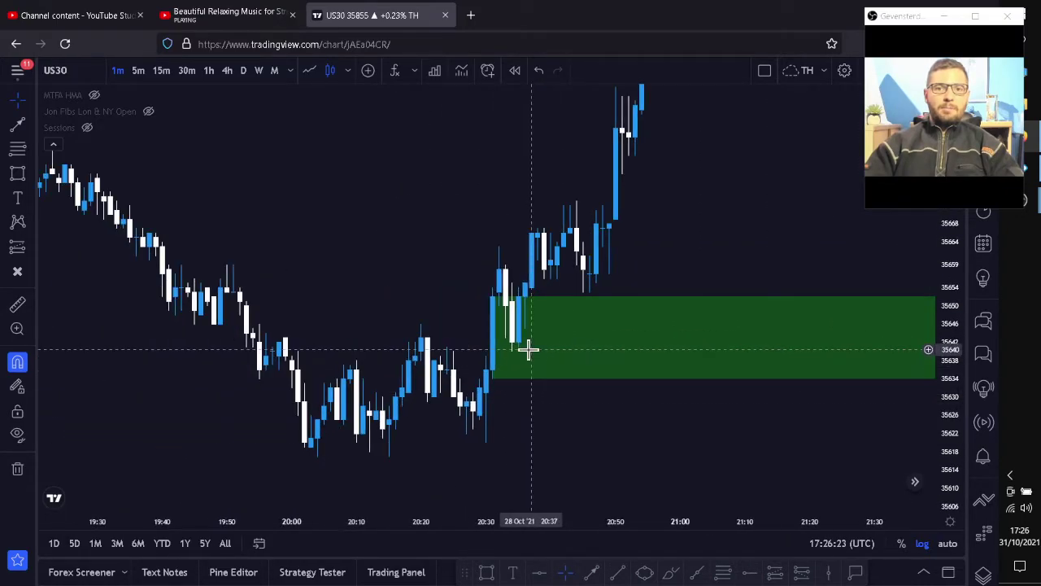
drag(713, 249, 691, 305)
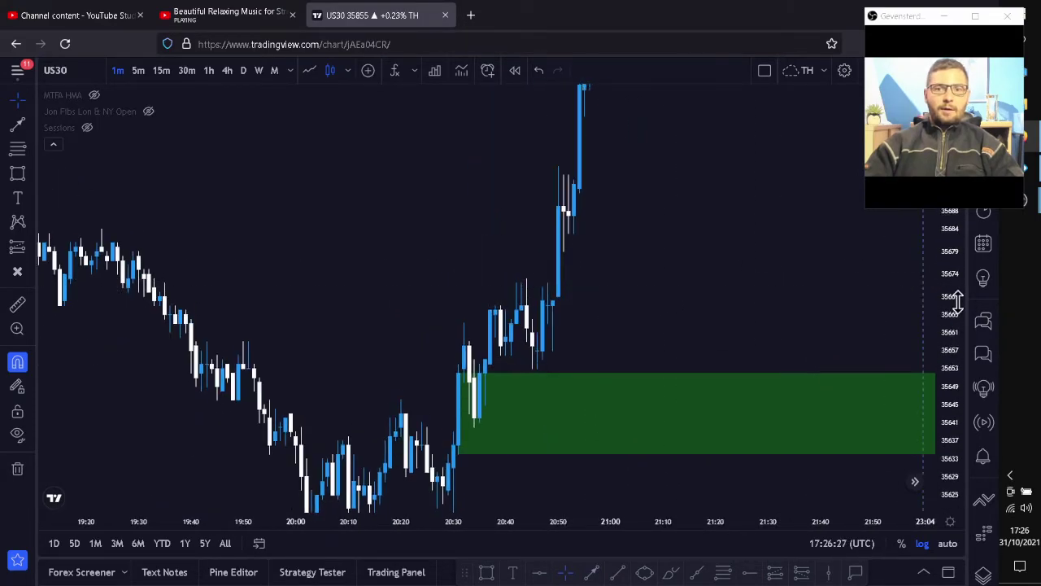
drag(949, 298, 935, 402)
drag(507, 413, 492, 299)
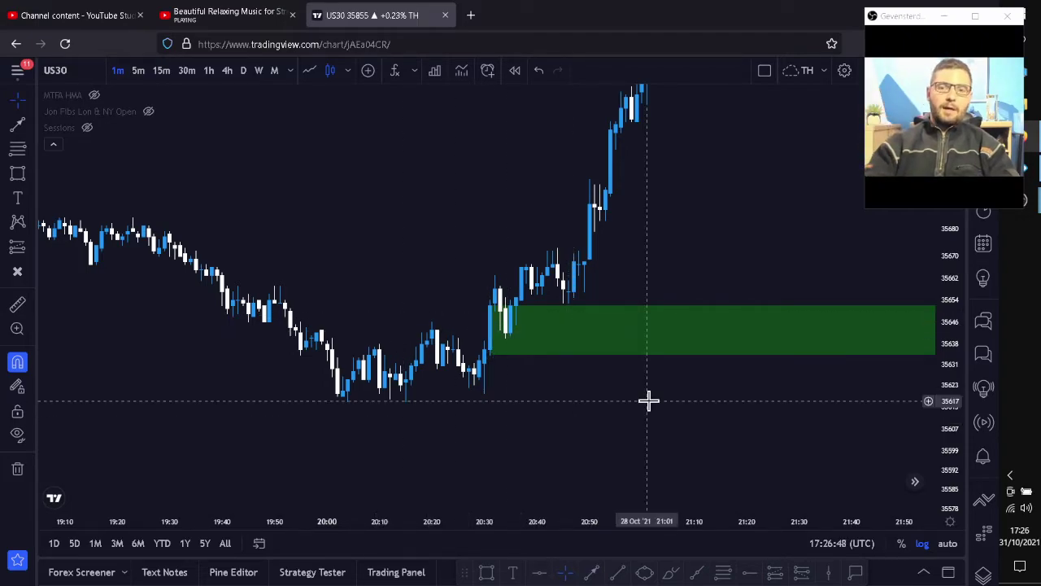
drag(736, 271, 654, 319)
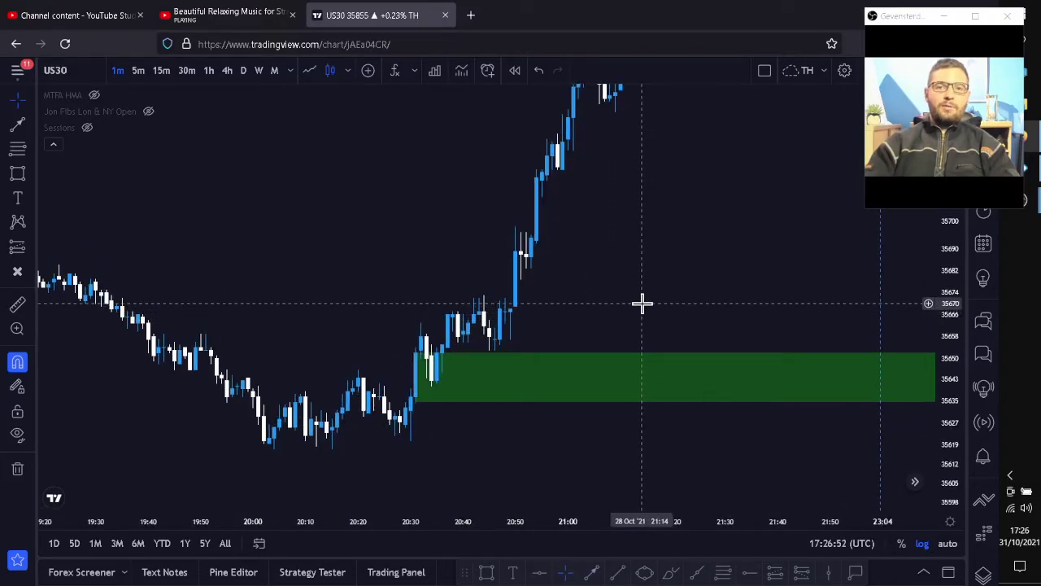